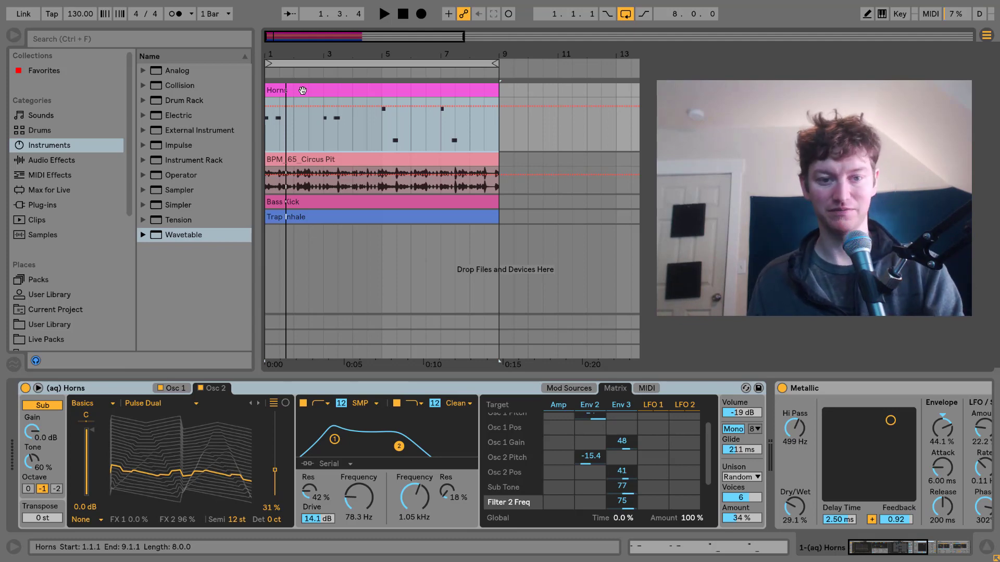
- Play and stop the arrangement to hear the horns, then browse the oscillators and modulation sources
key(space)
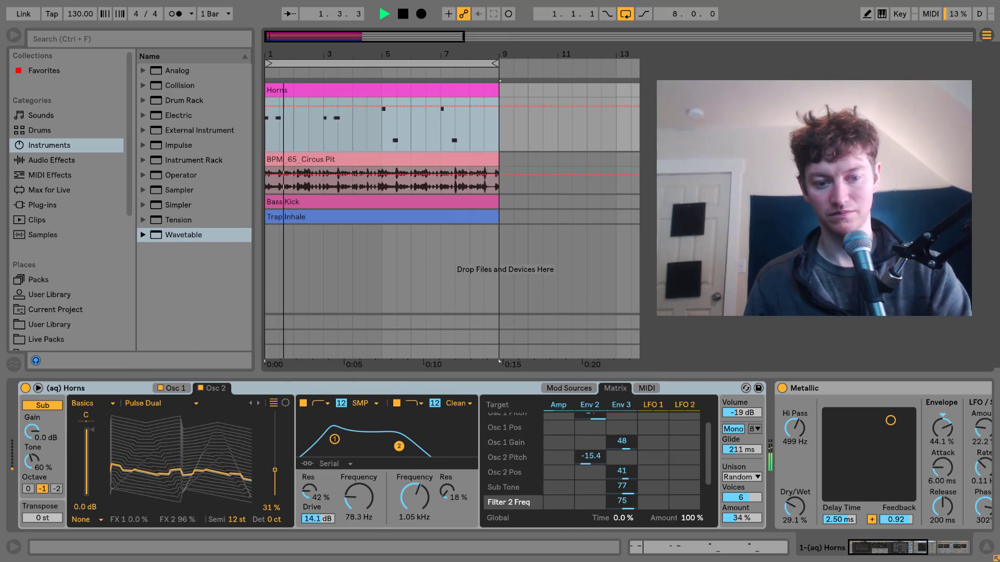
key(space)
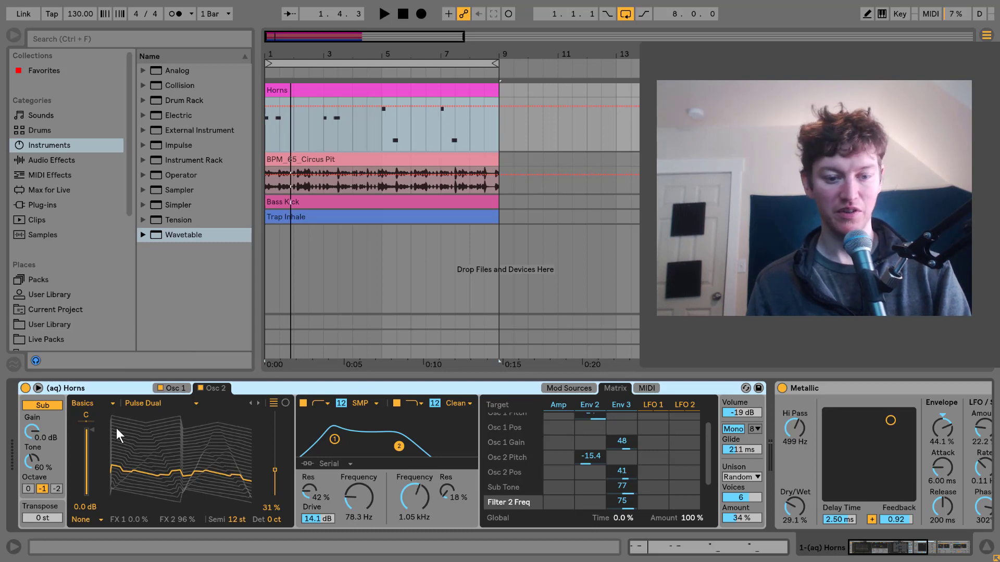
click(185, 388)
click(214, 388)
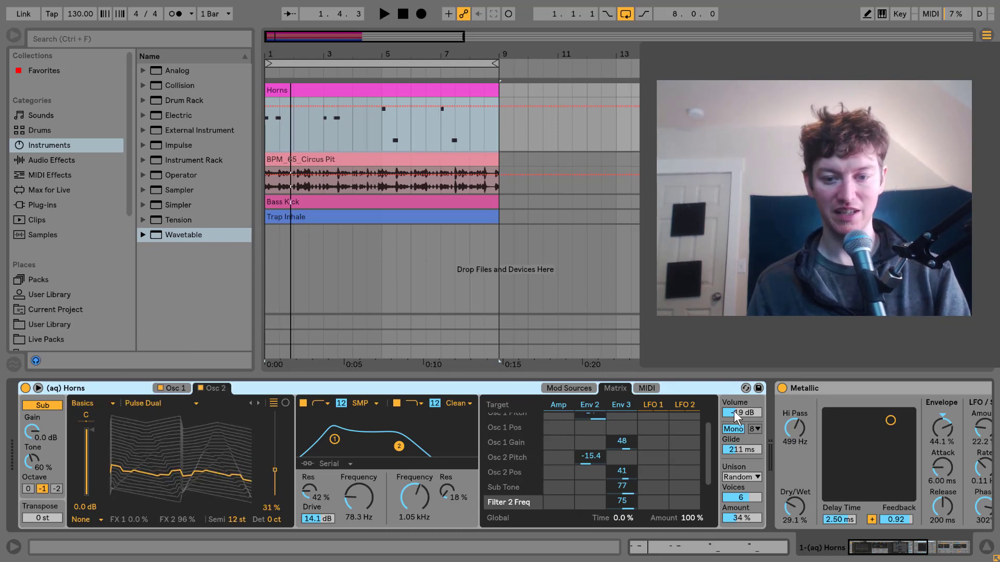
click(588, 389)
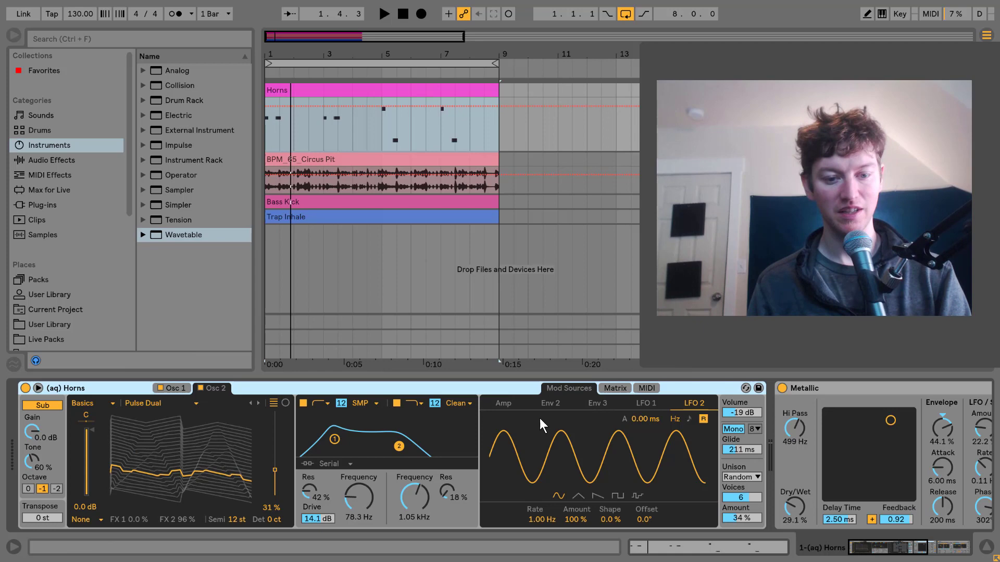
- Bypass the Metallic effect and delete the Horns Wavetable instrument
drag(891, 546, 935, 547)
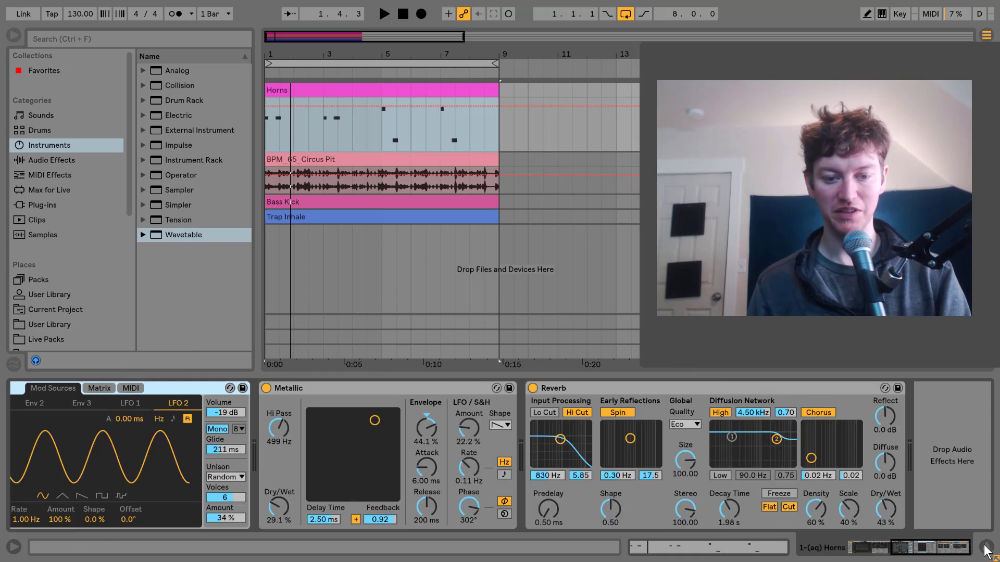
click(266, 388)
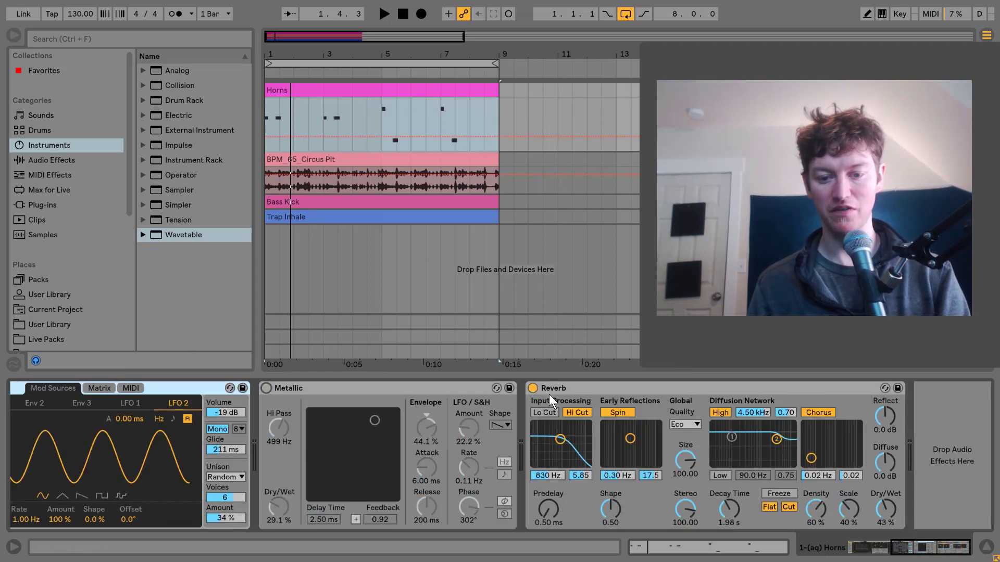
drag(933, 547, 891, 547)
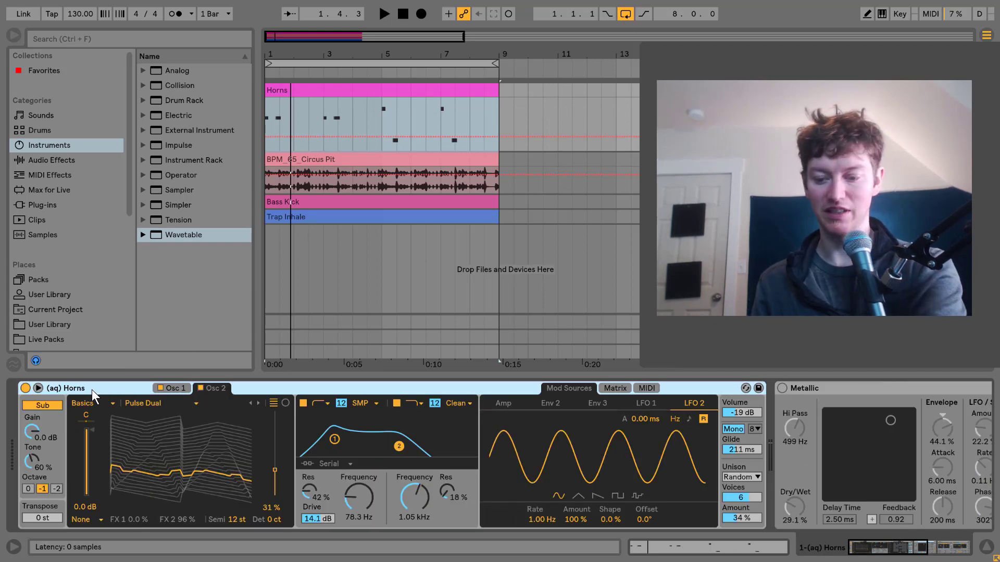
key(Delete)
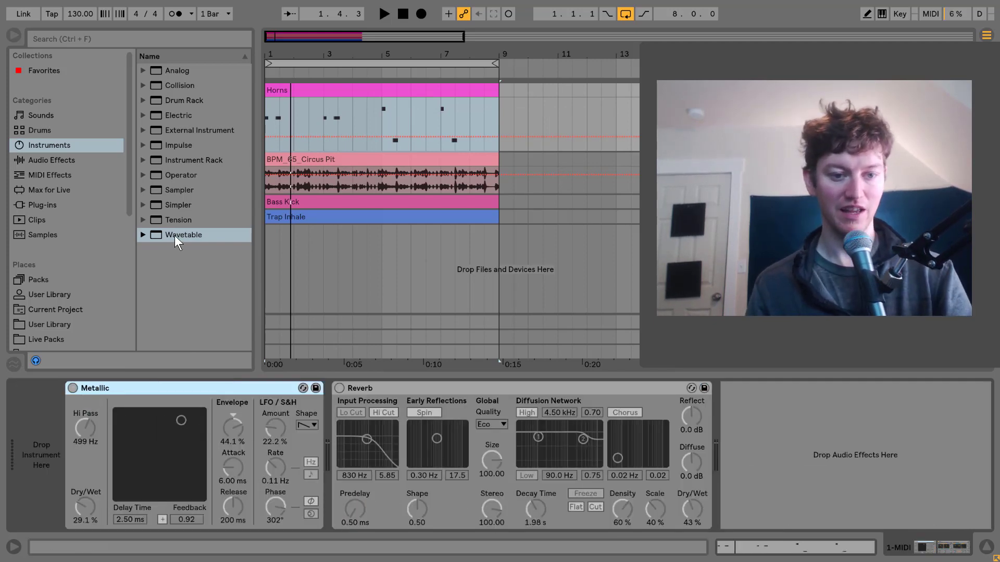
- Load a new Wavetable, give Osc 1 the Instrument Trombone wavetable, and test it from the computer keyboard
drag(154, 234, 48, 465)
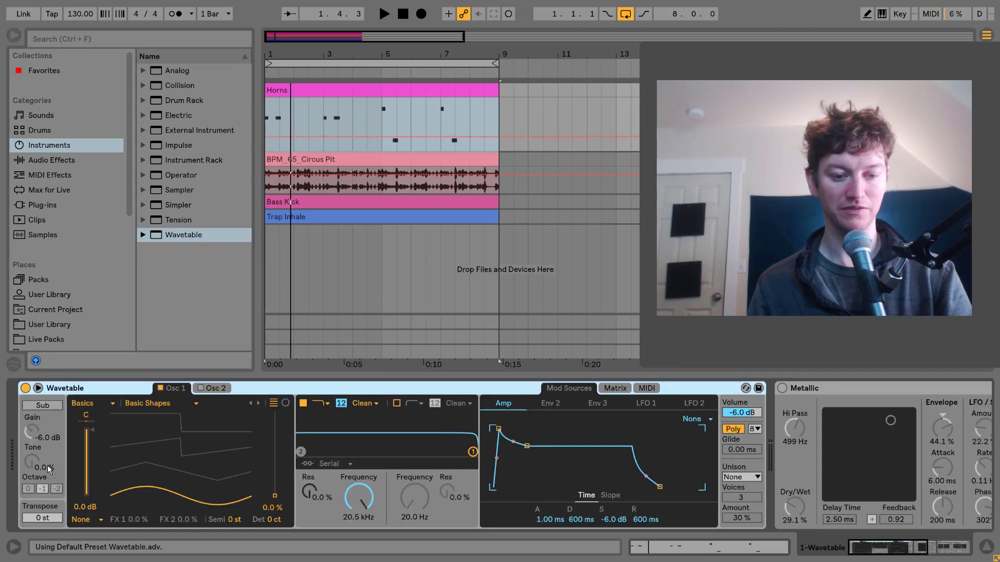
click(170, 389)
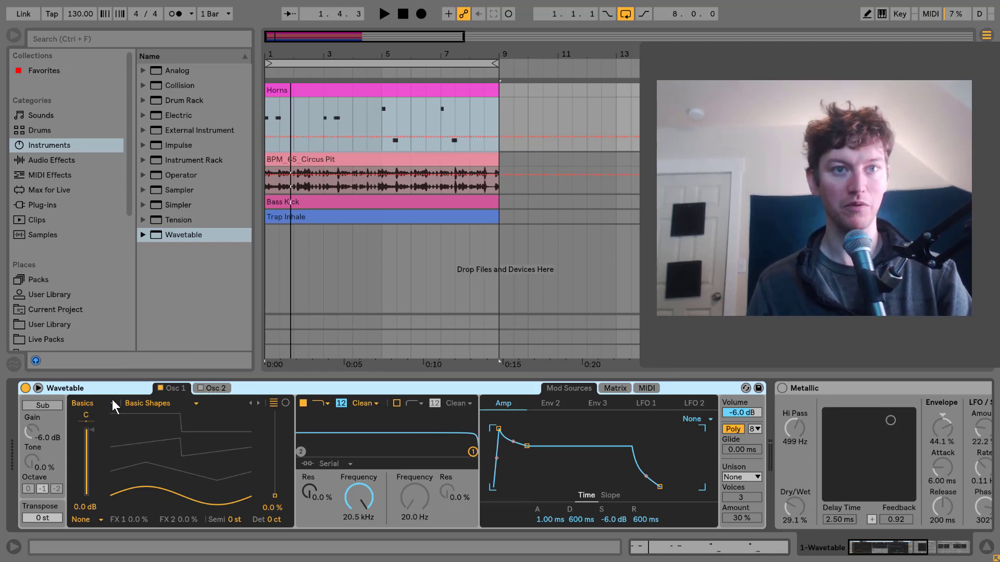
click(95, 405)
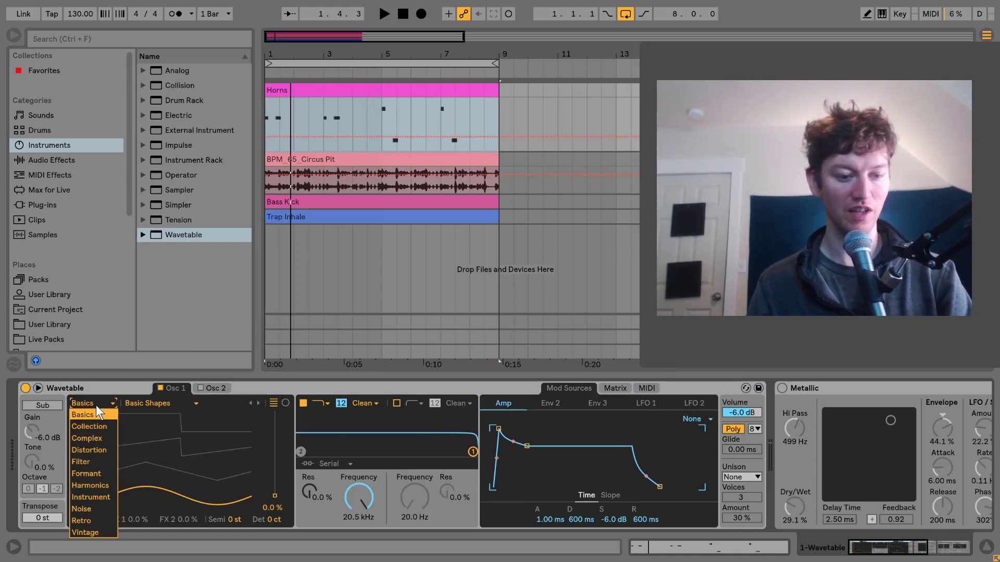
click(105, 497)
click(137, 404)
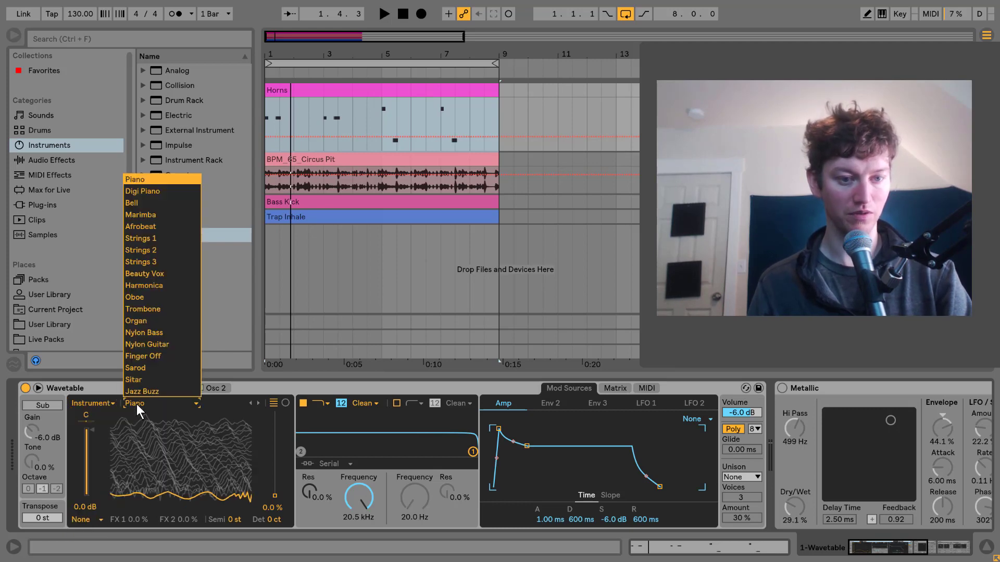
click(161, 308)
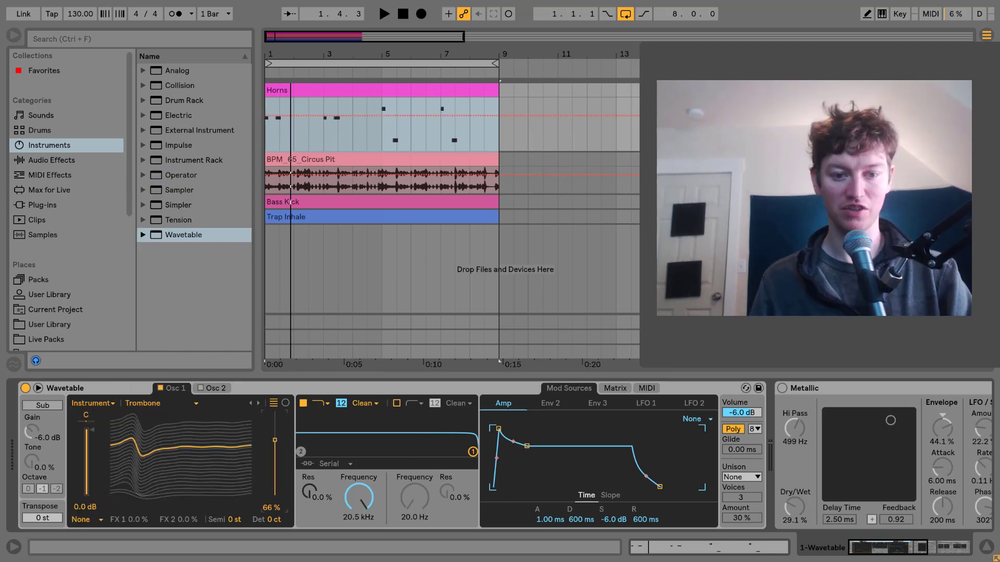
key(m)
key(a)
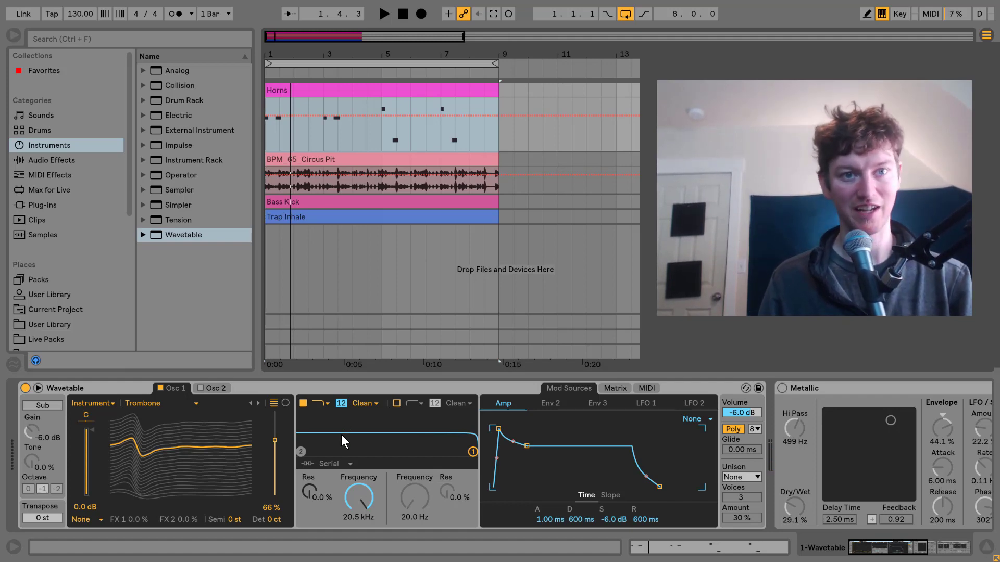
- Turn on Osc 2 with the Pulse Dual wavetable at 54% position
click(211, 388)
click(201, 388)
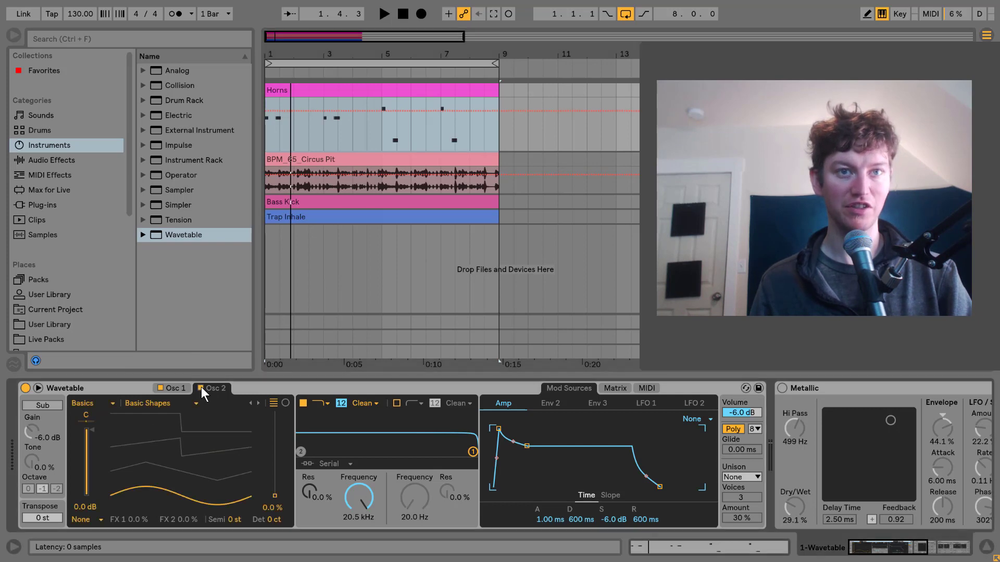
click(158, 404)
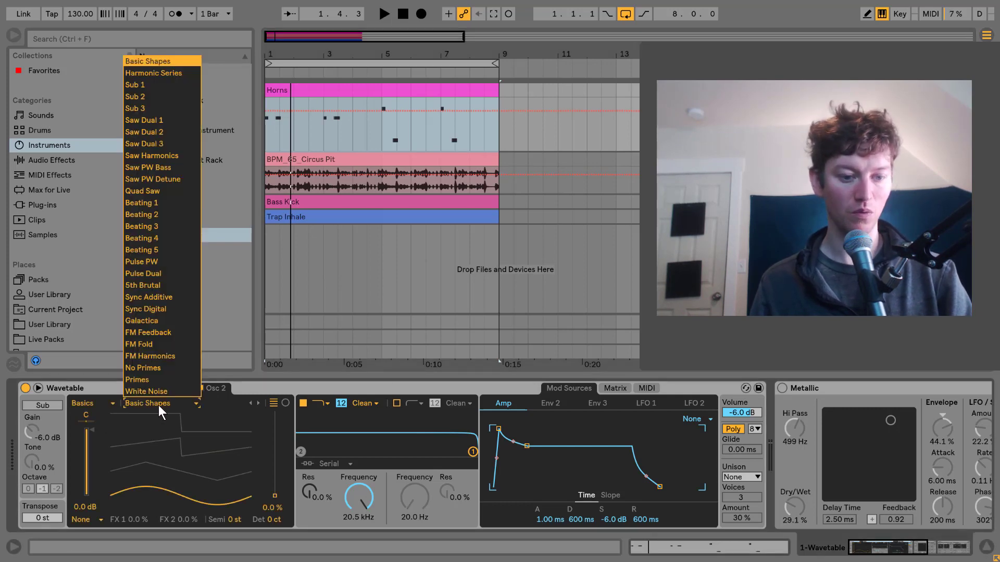
click(168, 276)
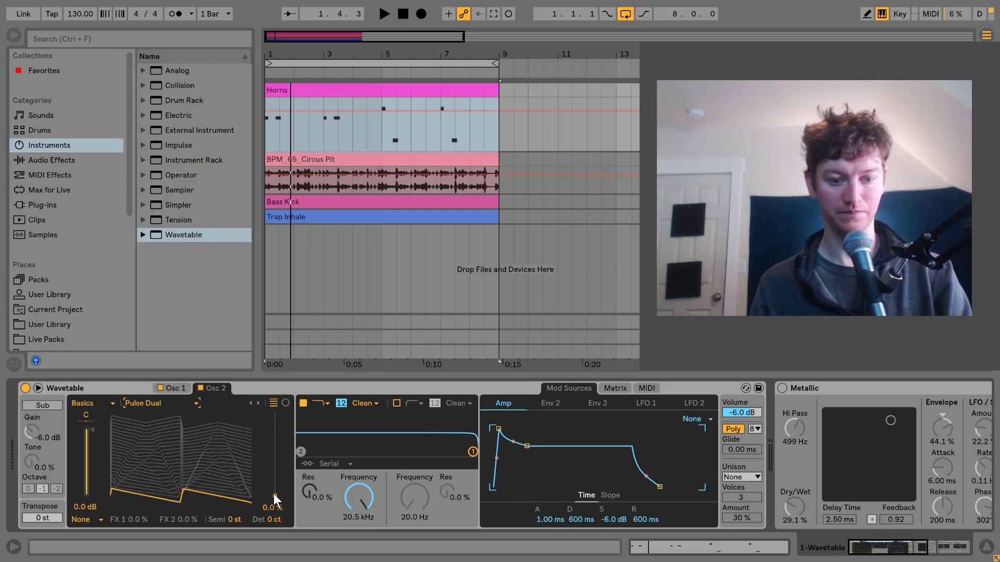
drag(273, 493, 274, 450)
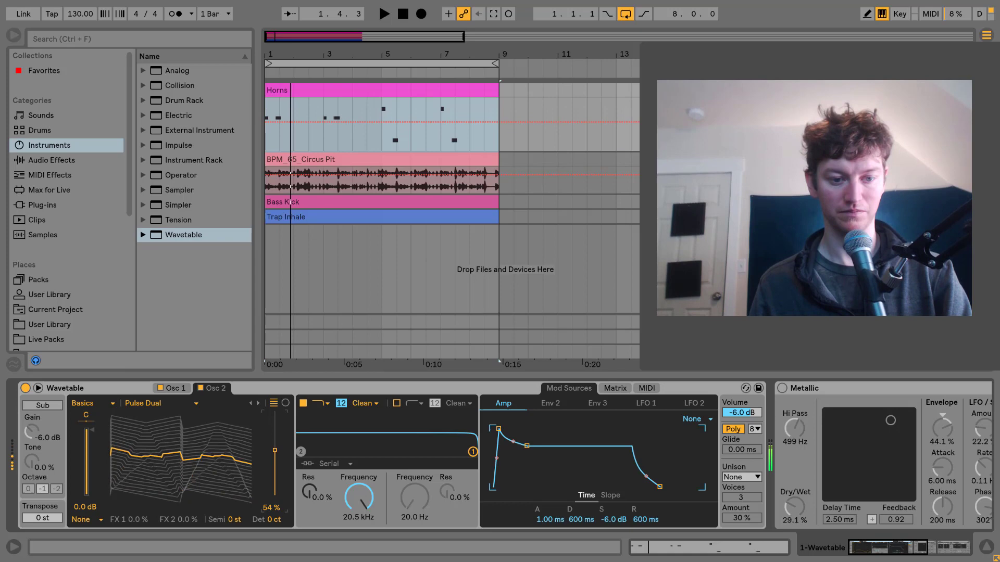
- Shift the computer keyboard's octave and audition the patch
key(z)
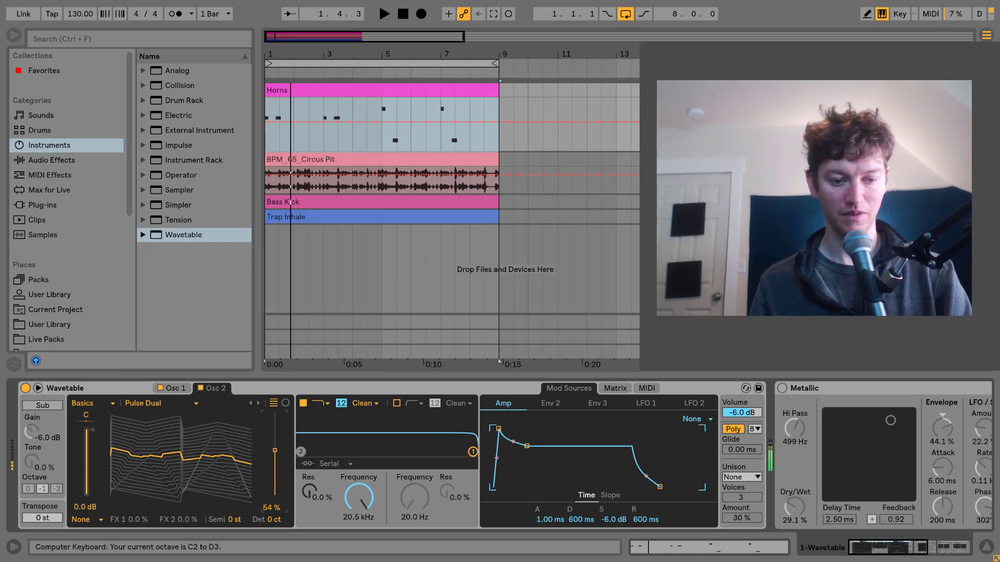
key(x)
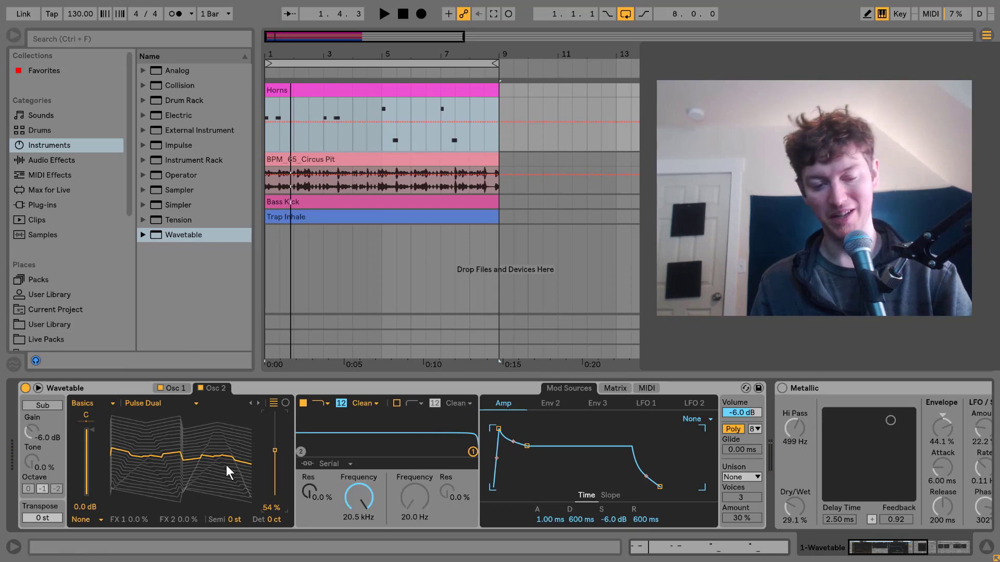
key(a)
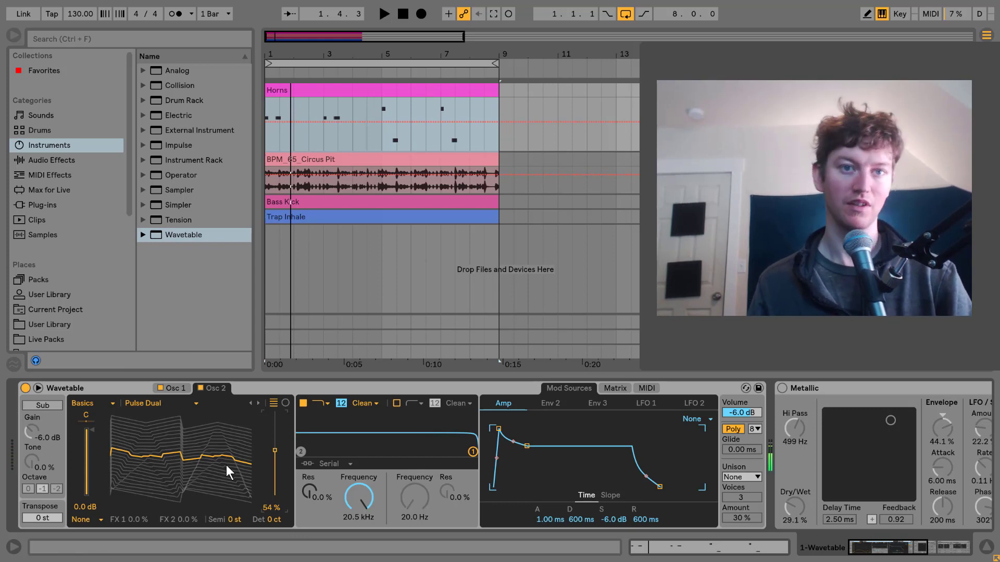
key(a)
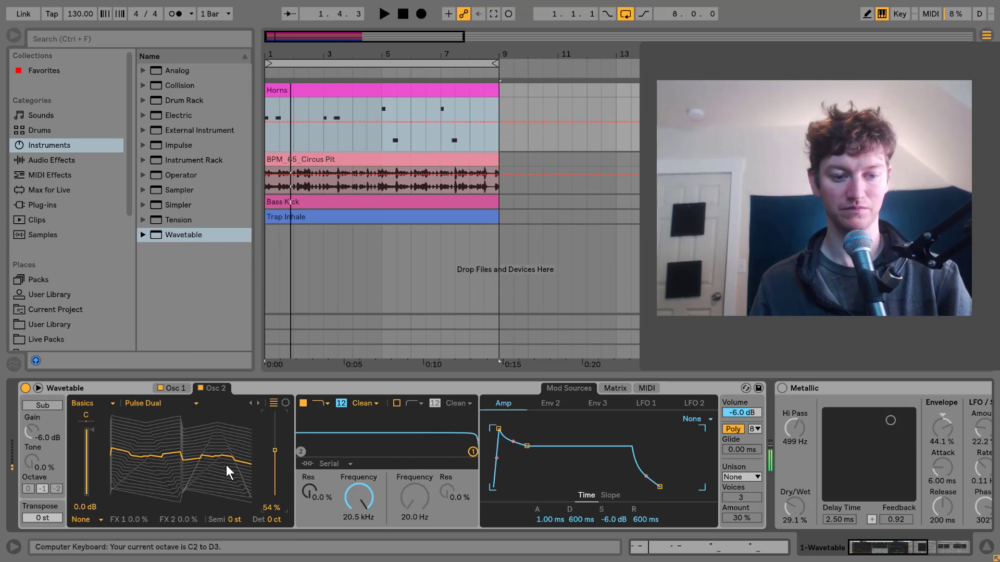
key(a)
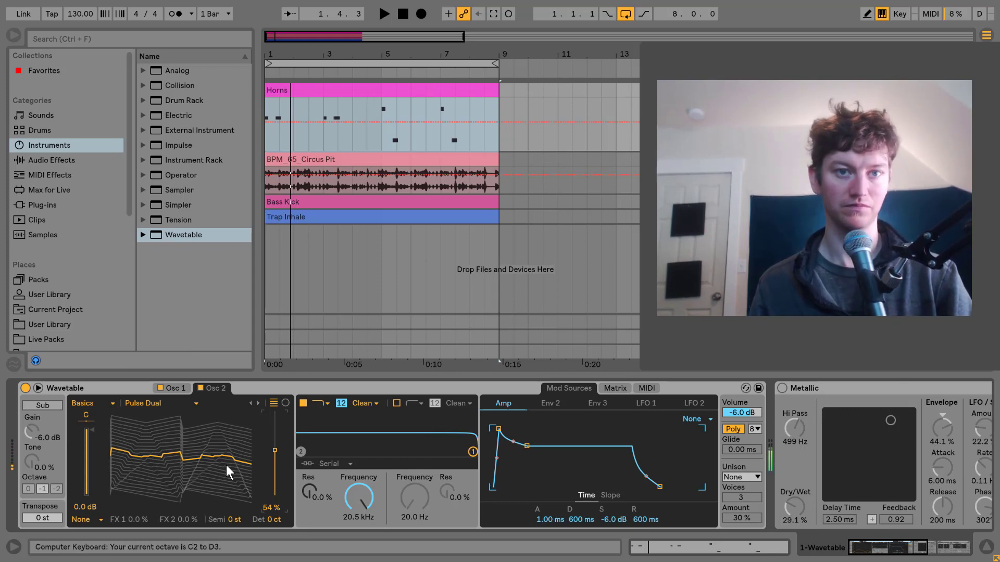
- Enable the sub oscillator at 0.0 dB gain, one octave down
click(39, 404)
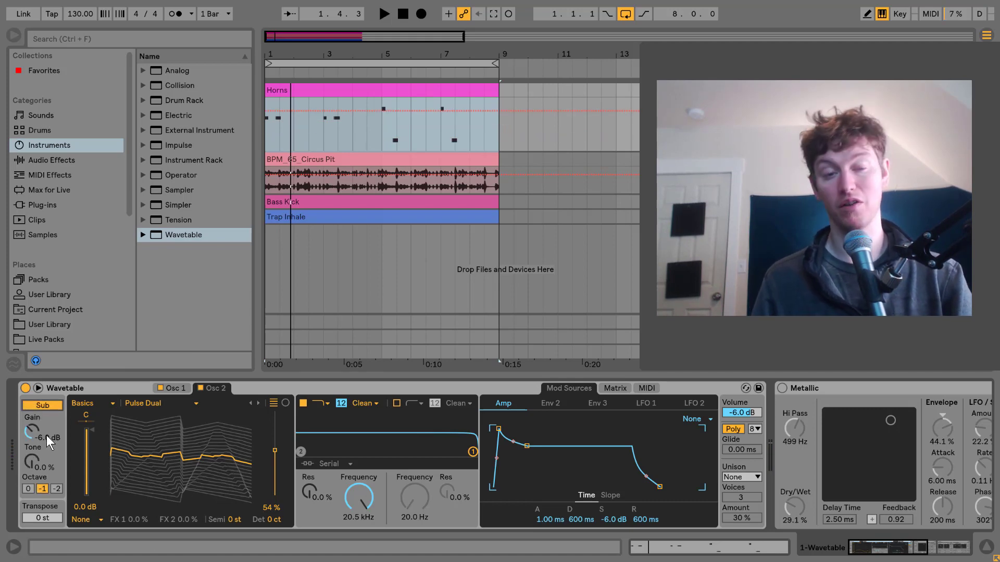
mouse_move(39, 431)
mouse_down()
mouse_move(63, 447)
mouse_move(52, 453)
mouse_move(52, 435)
mouse_up()
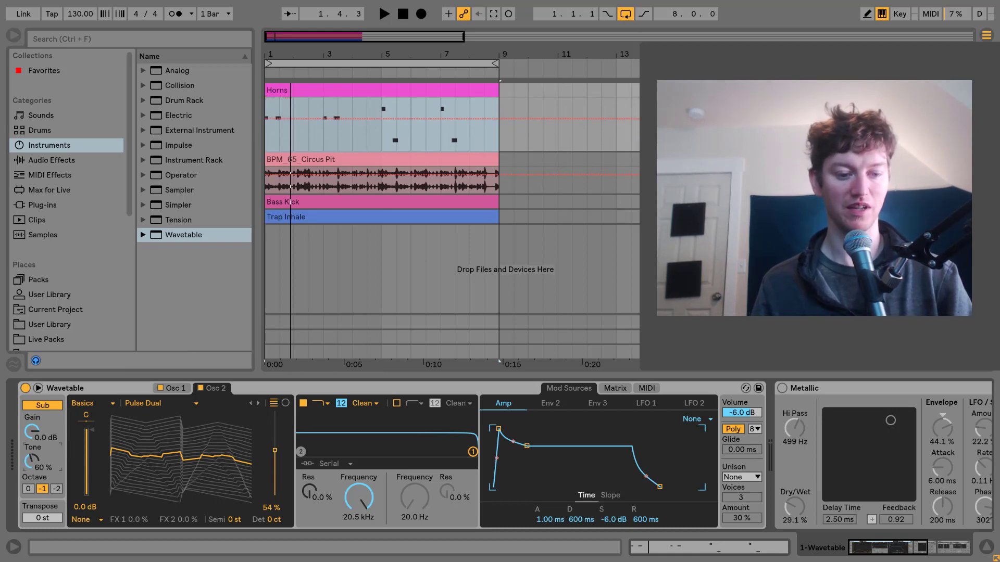
click(56, 488)
click(43, 489)
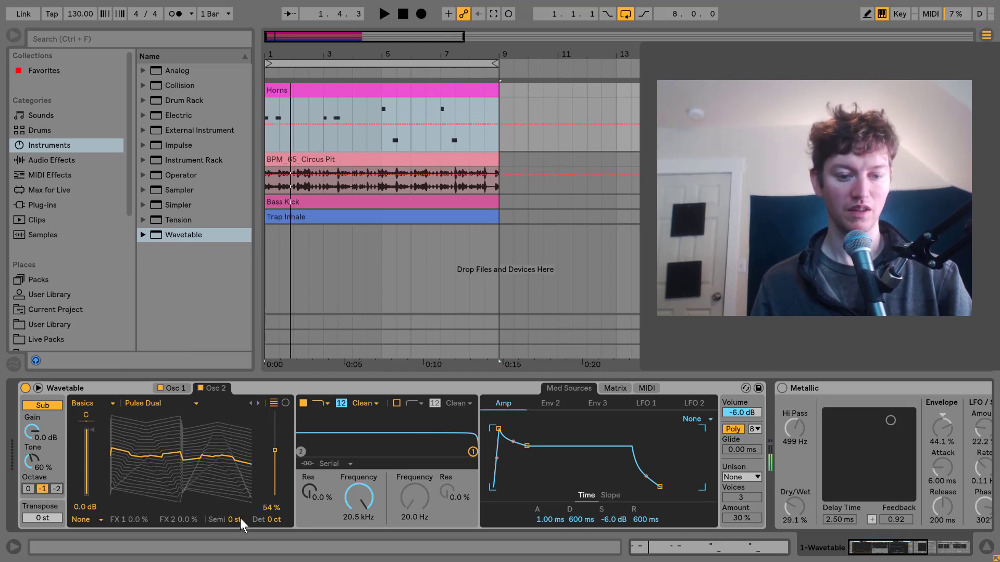
- Tune Osc 2 down to -12 semitones and compare it with Osc 1
mouse_move(232, 522)
mouse_down()
mouse_move(232, 544)
mouse_move(229, 520)
mouse_up()
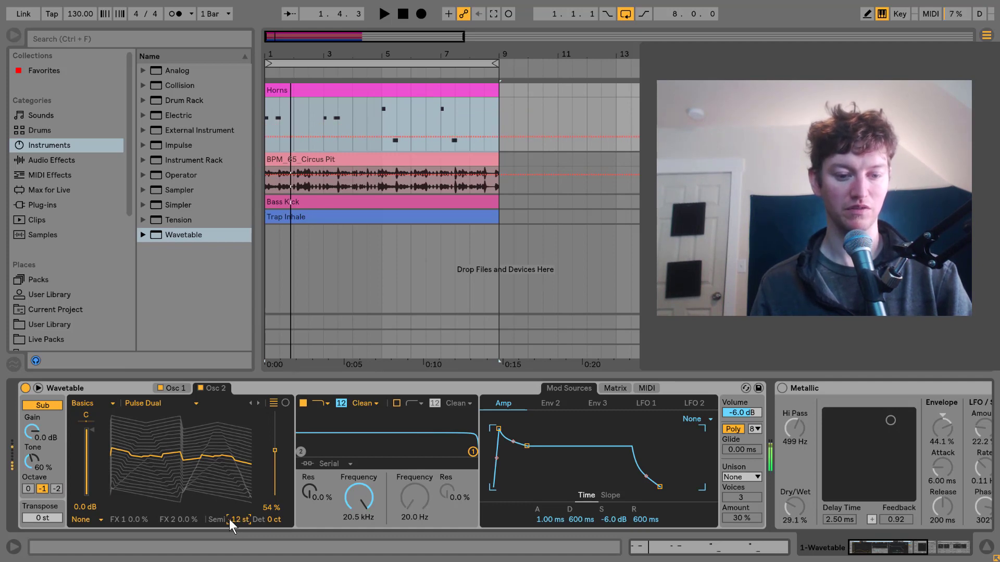
click(178, 387)
click(214, 389)
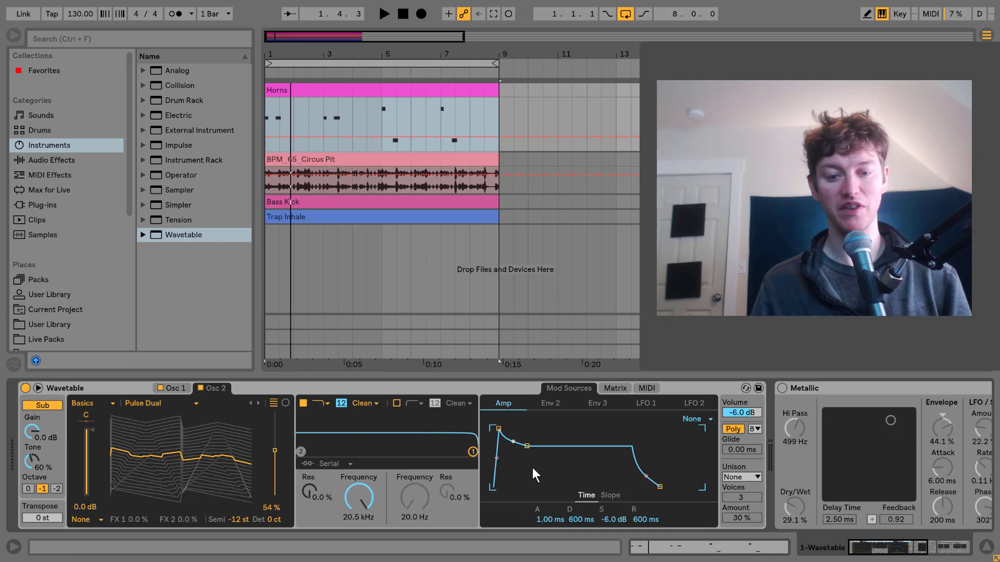
- Set the amp envelope to 0 ms attack, -7.7 dB sustain and 1.03 s release, then play a note
click(620, 386)
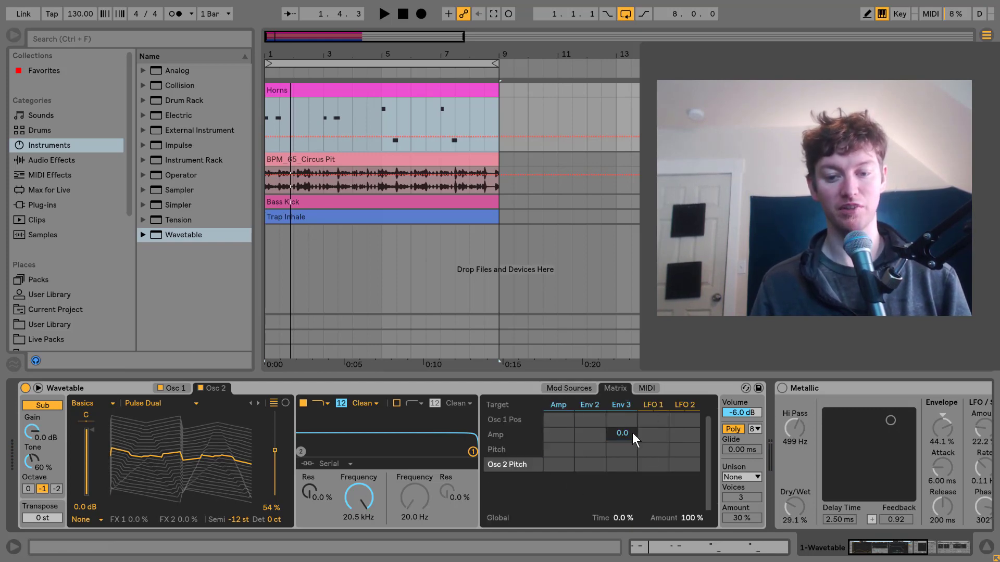
click(582, 392)
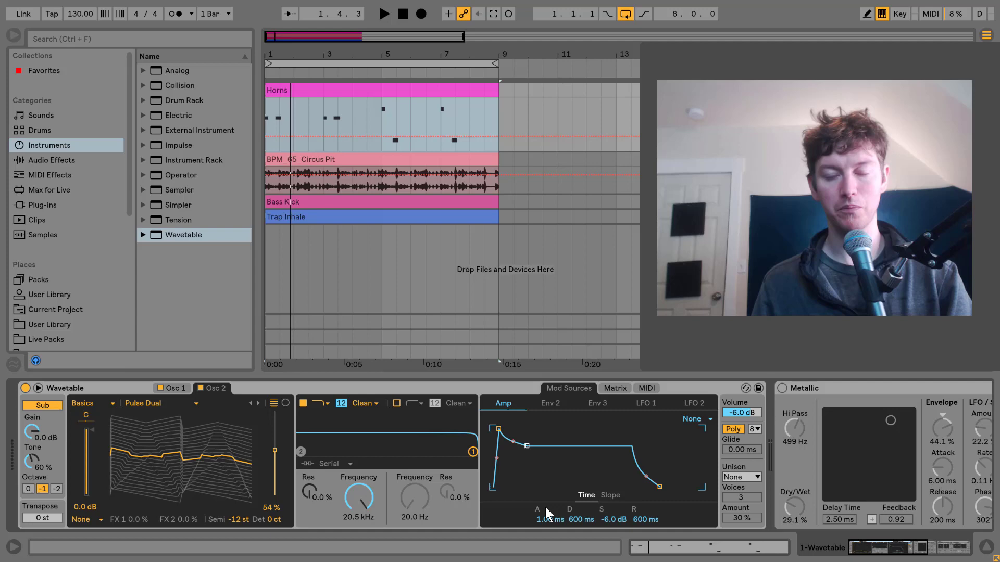
drag(498, 428, 492, 428)
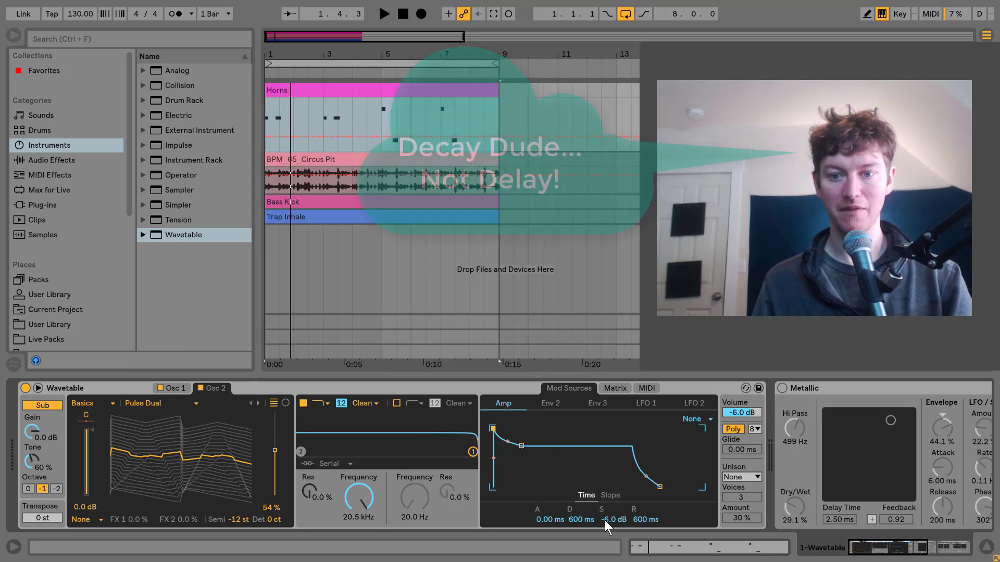
drag(609, 520, 609, 528)
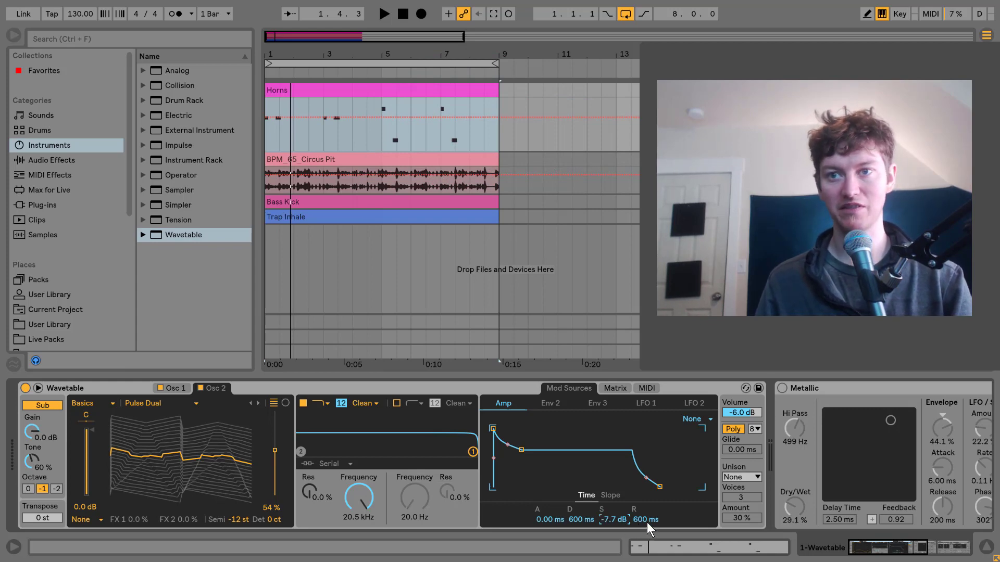
drag(647, 523, 647, 509)
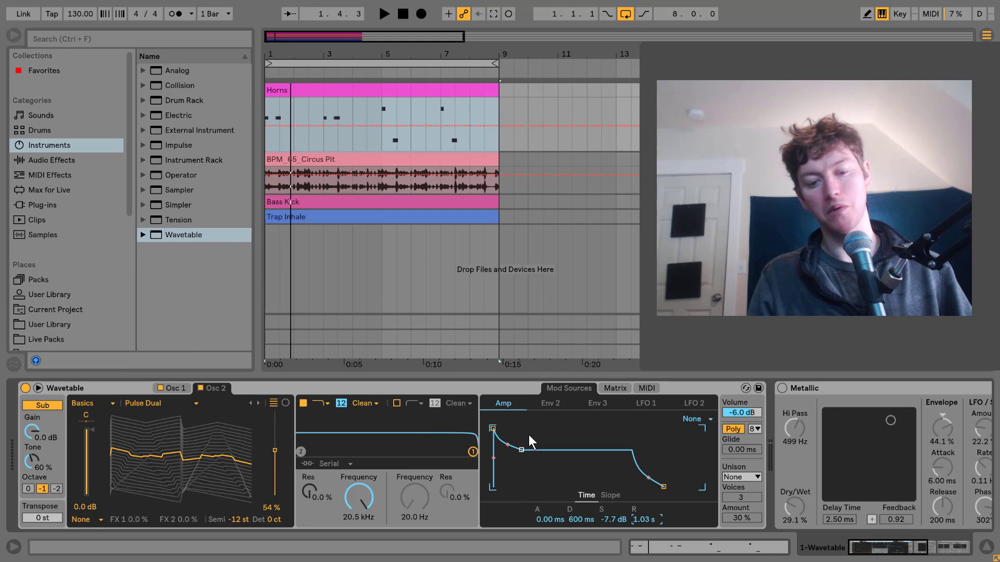
key(a)
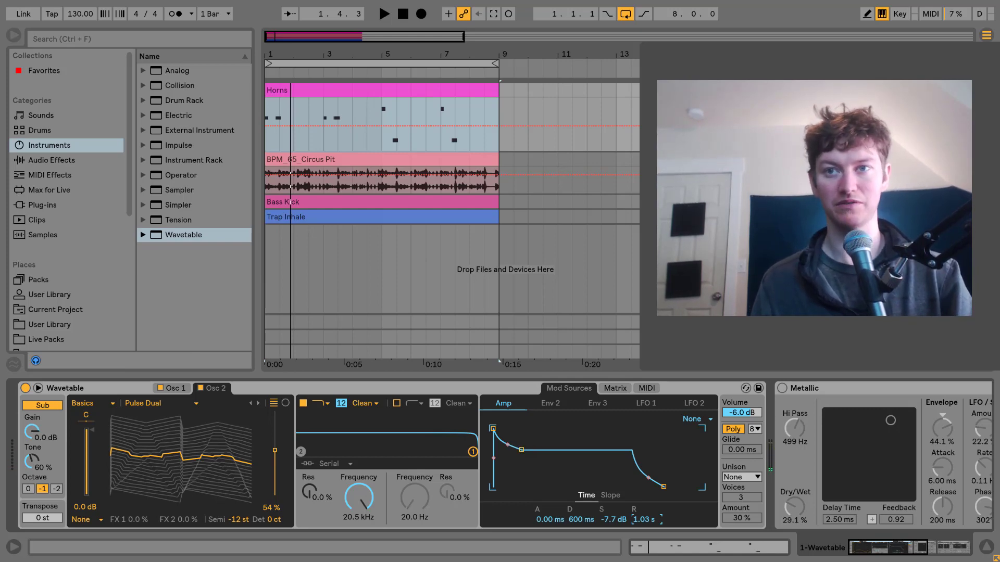
click(543, 403)
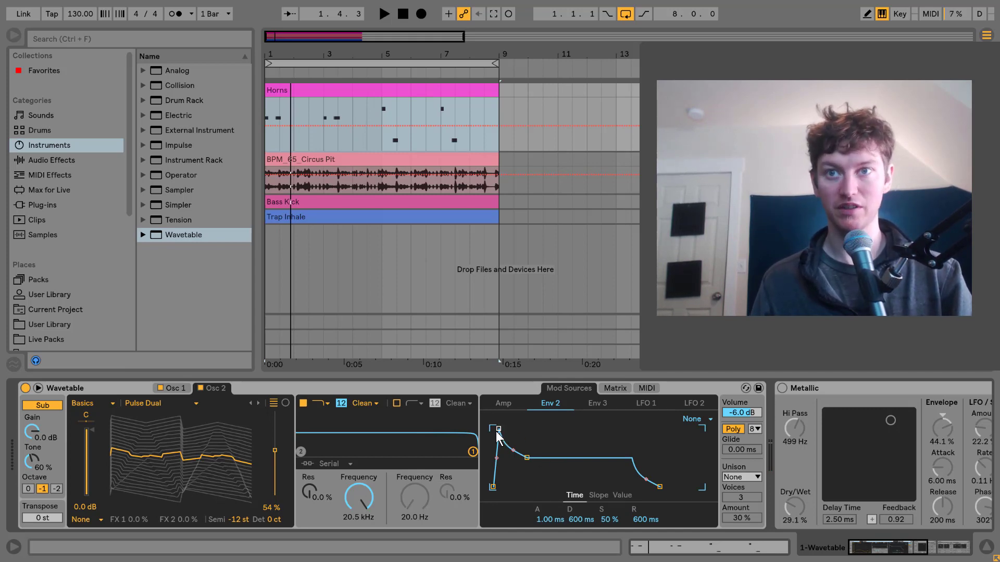
- Give Env 2 a slightly longer attack, a 79.6 ms decay and 0% sustain
click(606, 388)
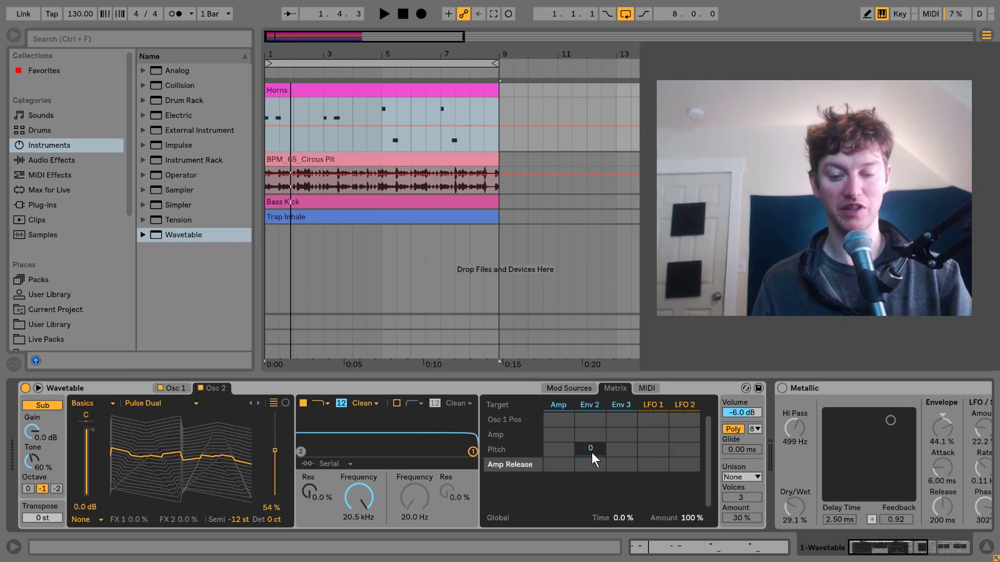
click(583, 390)
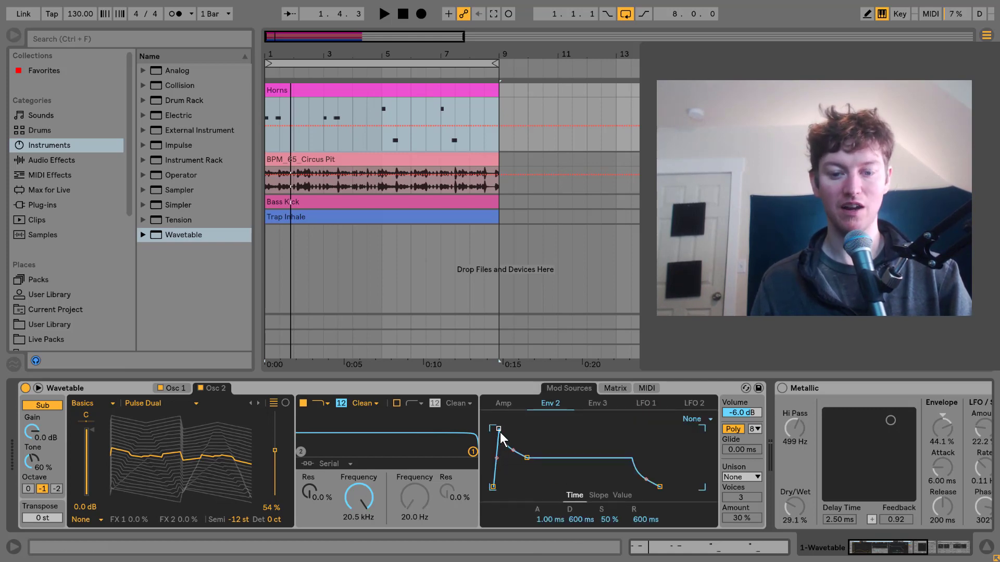
mouse_move(499, 428)
mouse_down()
mouse_move(498, 443)
mouse_move(498, 431)
mouse_up()
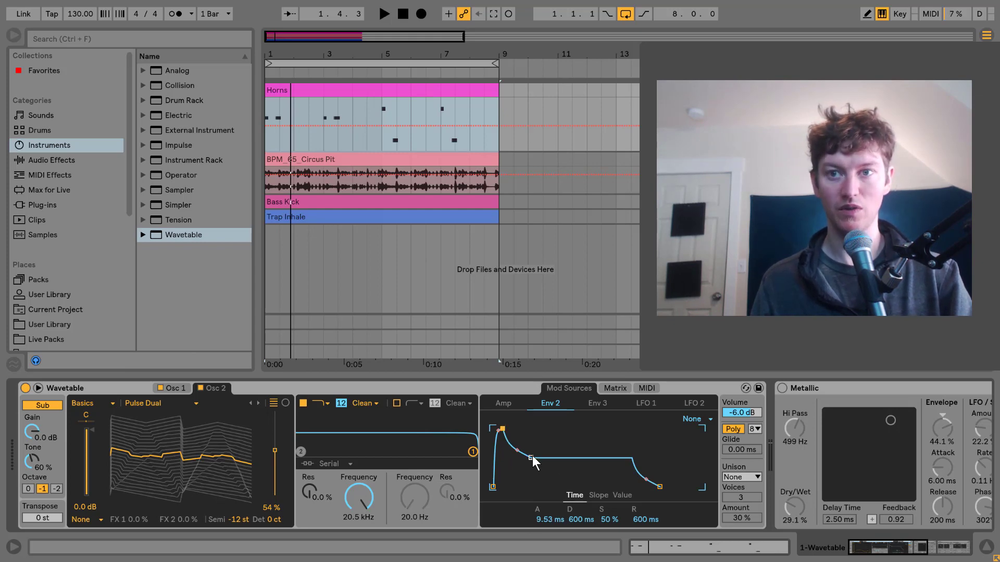
drag(532, 455, 519, 486)
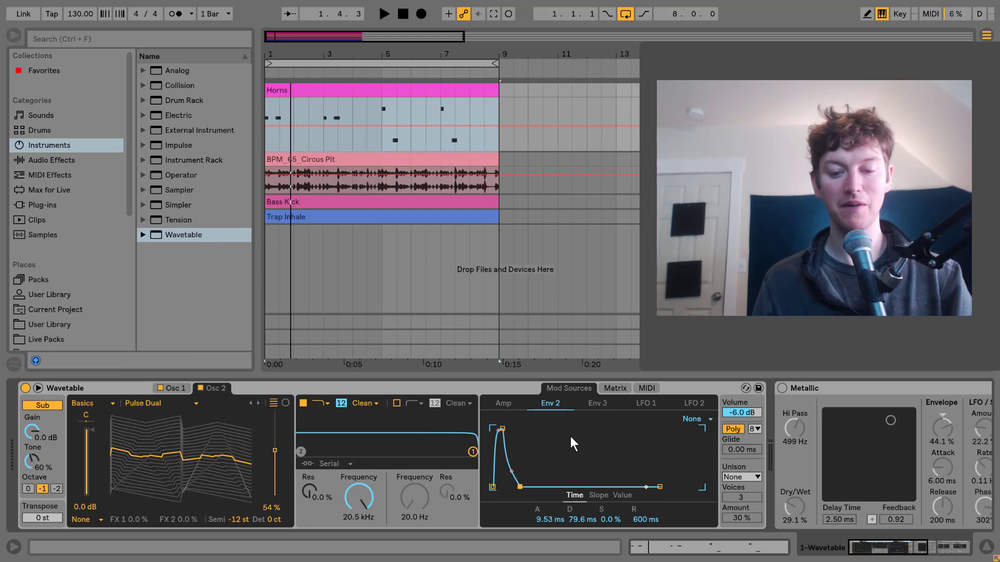
- Set Env 3 to 0 ms attack, 562 ms decay and 0% sustain
click(590, 404)
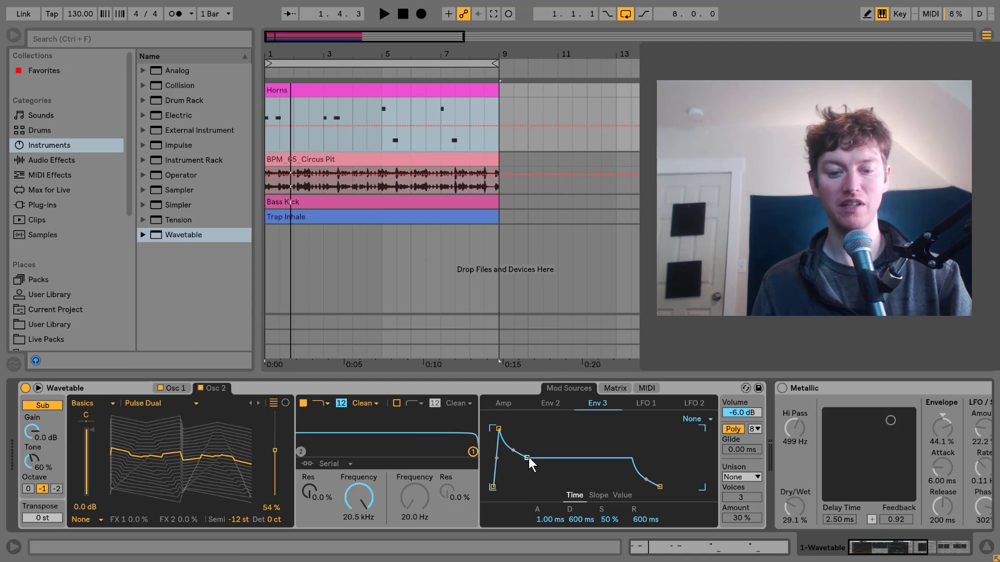
drag(529, 457, 517, 487)
drag(499, 428, 492, 429)
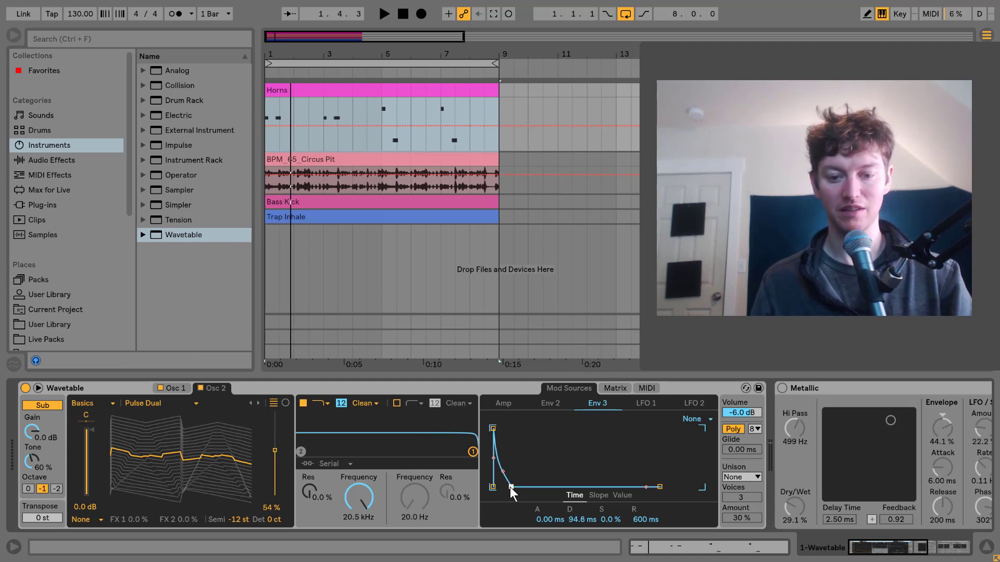
drag(510, 487, 521, 487)
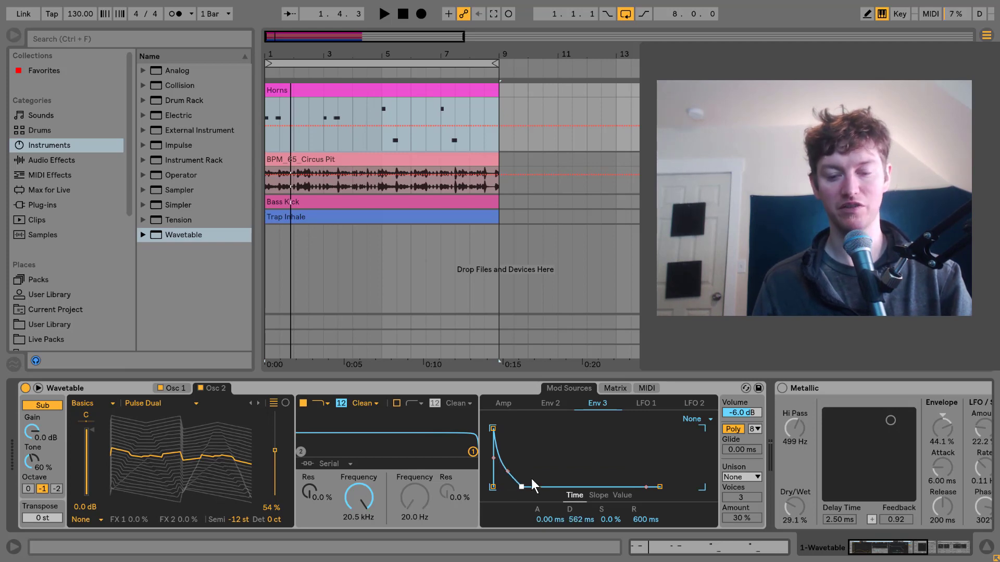
click(614, 388)
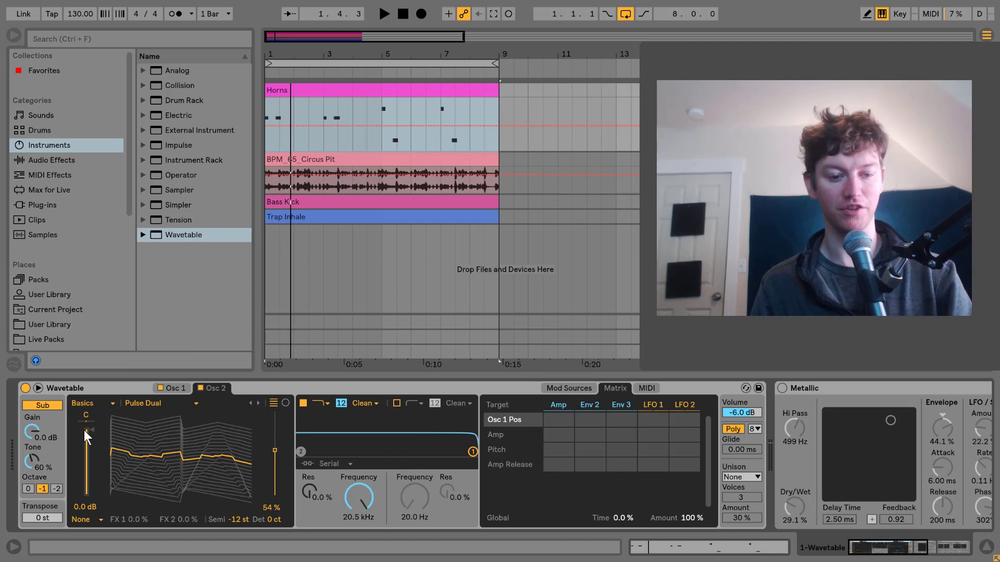
- Add Osc 1 and Osc 2 Semi as matrix targets with Env 2 amounts of 24 and -15
click(175, 387)
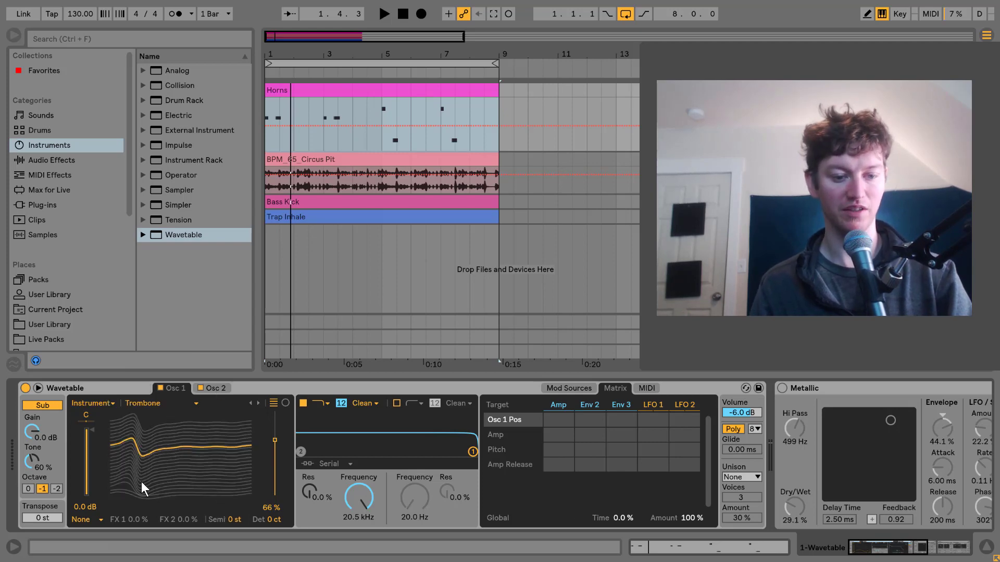
click(236, 518)
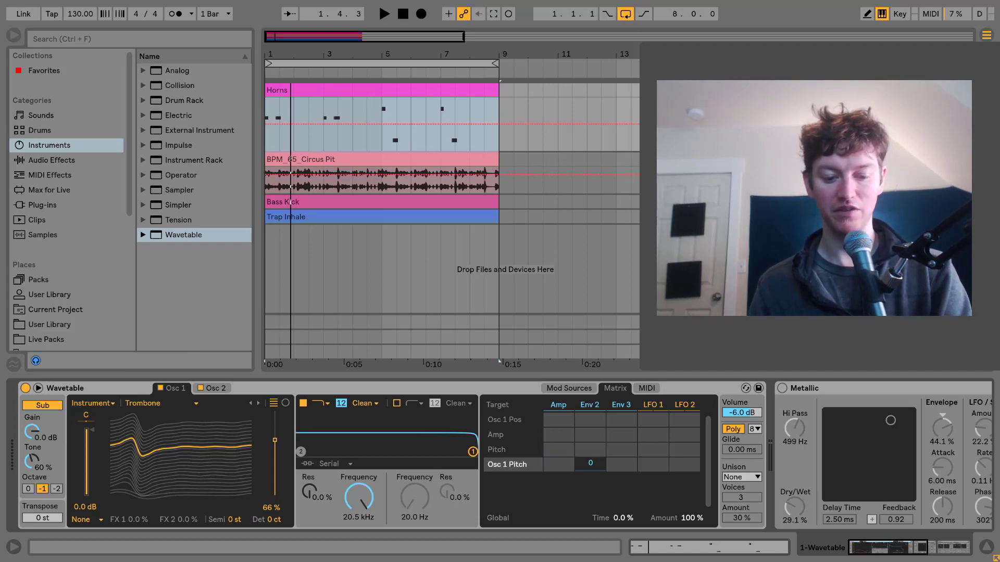
drag(595, 468, 596, 453)
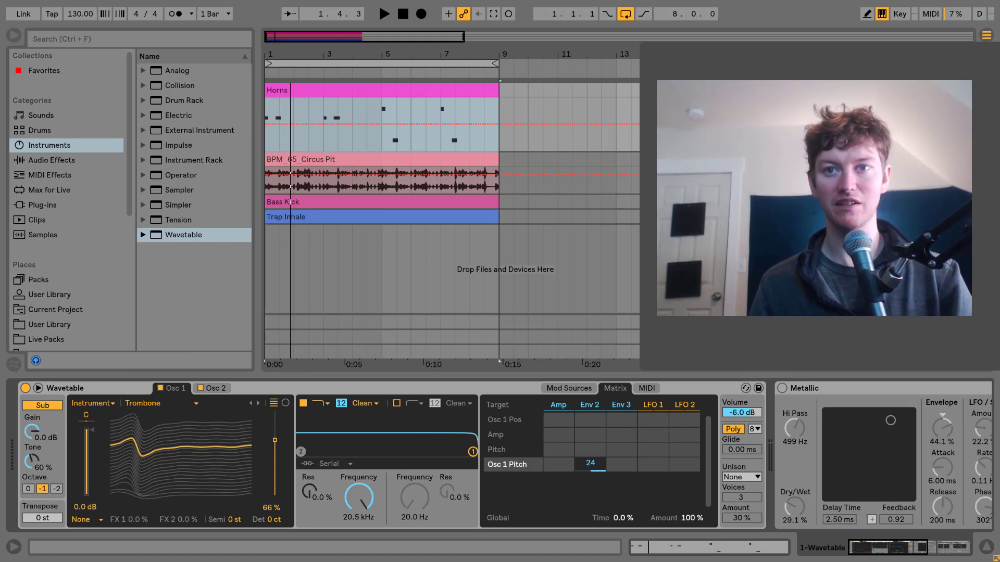
click(218, 389)
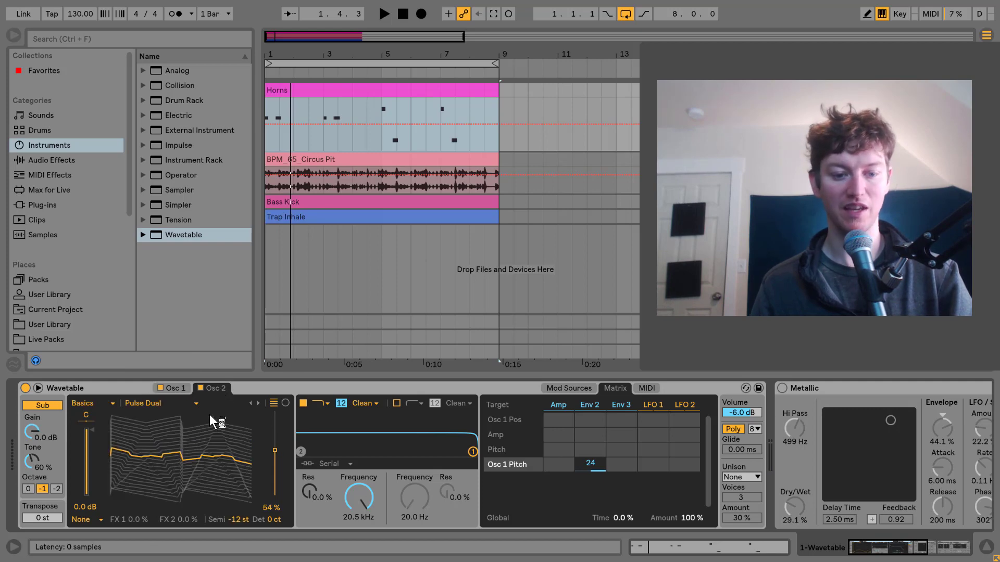
click(232, 520)
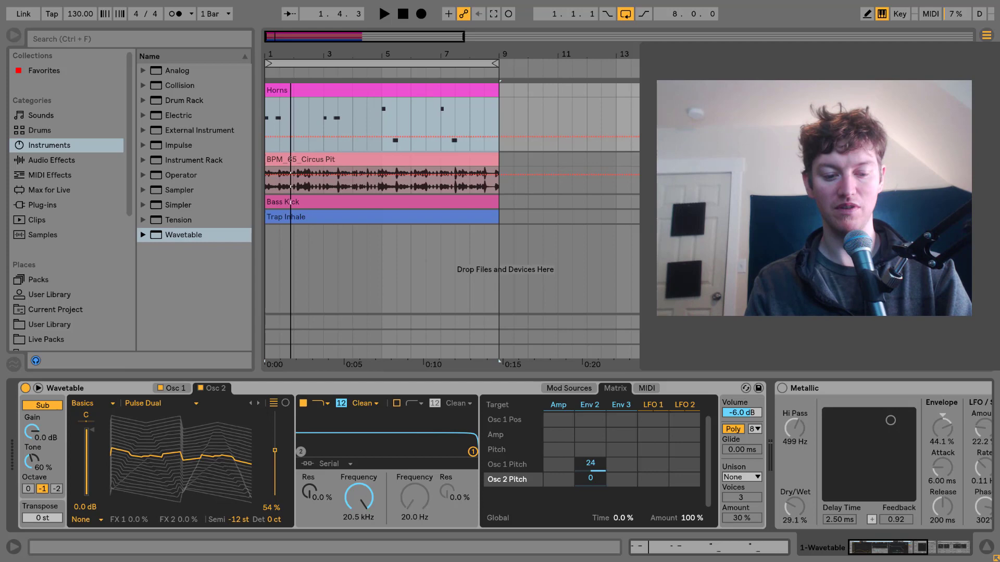
drag(590, 478, 590, 493)
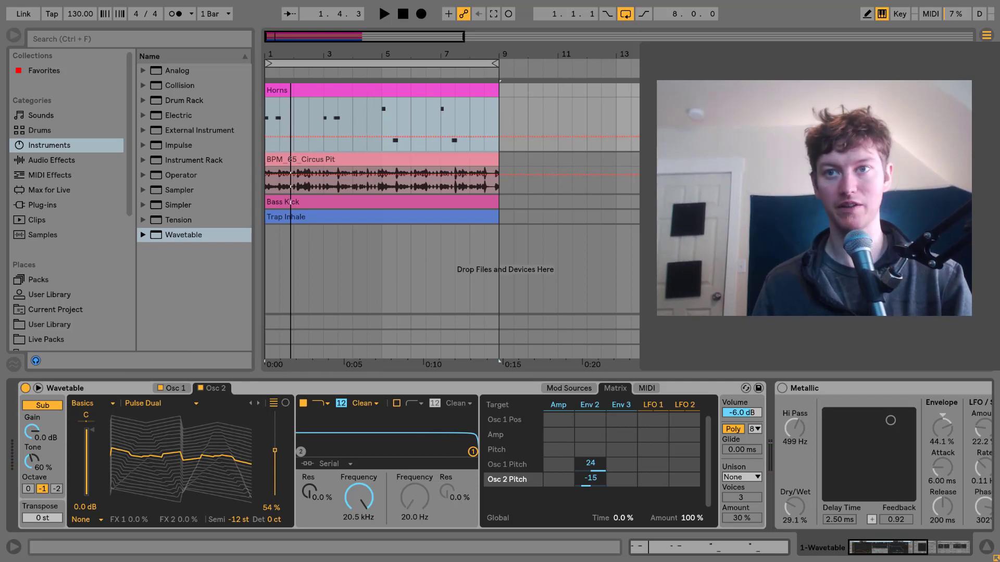
- Route Env 3 to Osc 1 Gain at 48, then toggle the second oscillator off and on
click(175, 387)
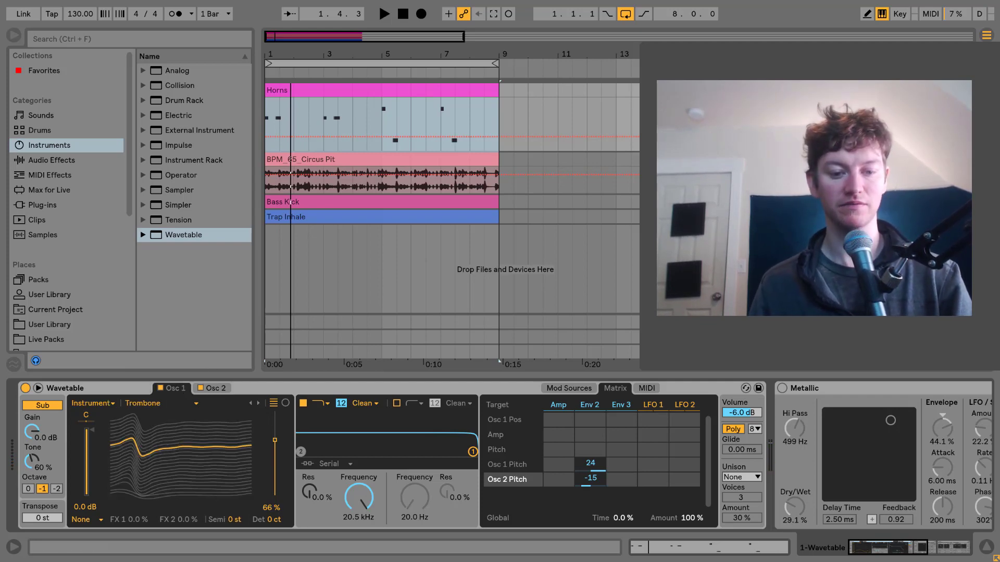
click(92, 434)
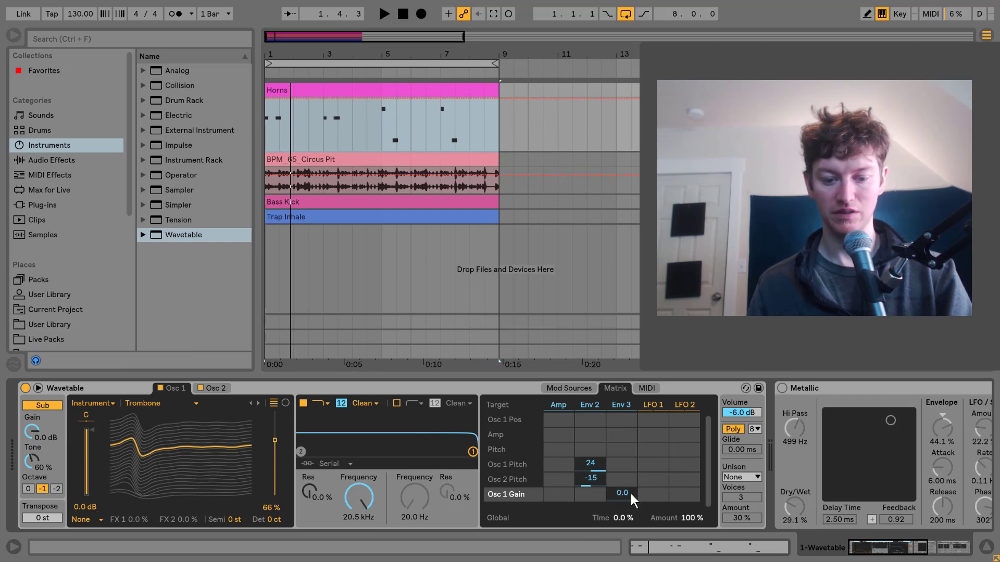
drag(633, 500, 634, 500)
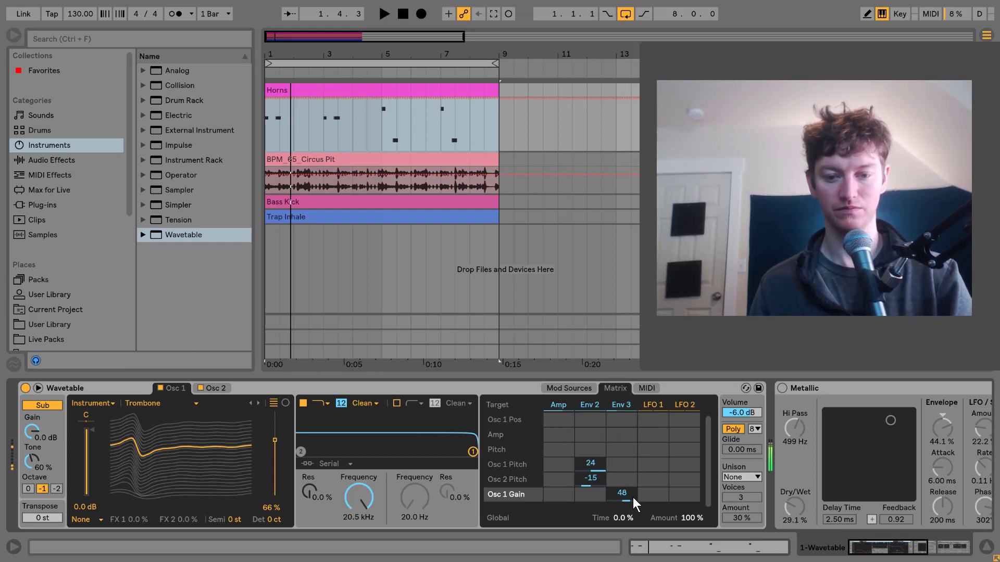
click(200, 388)
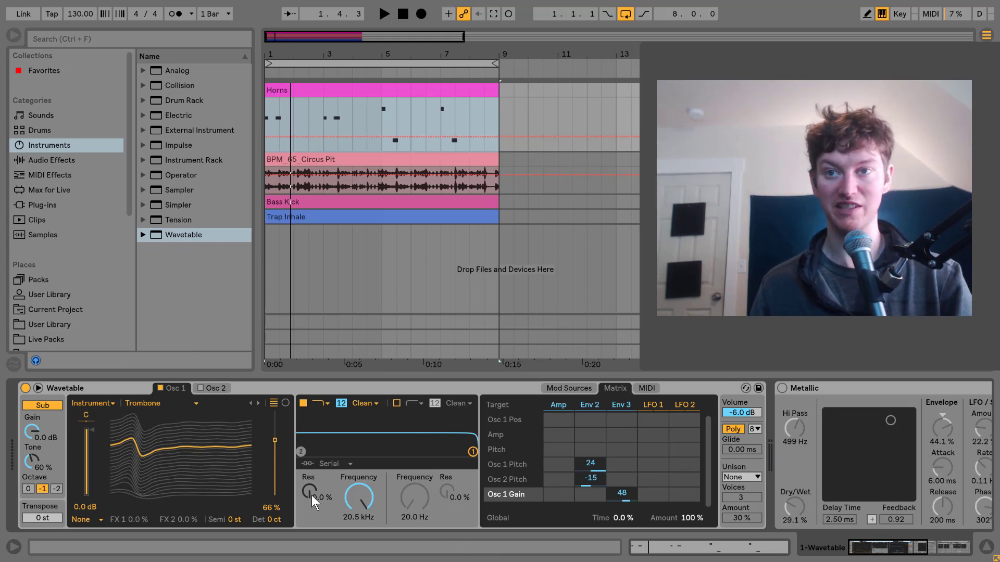
click(200, 388)
- Lower Osc 2's wavetable position to 48% and let Env 3 modulate it at 44
click(218, 391)
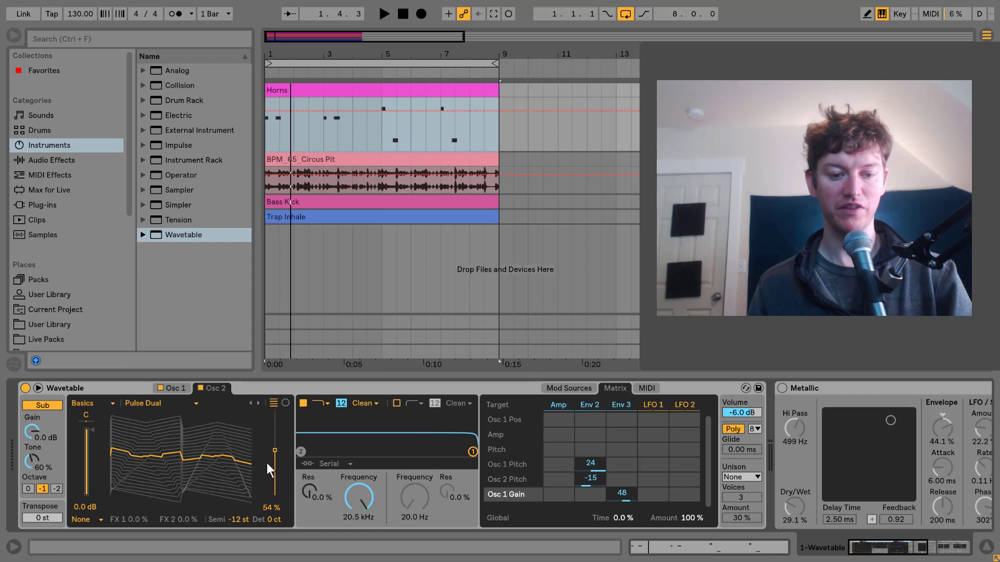
click(276, 451)
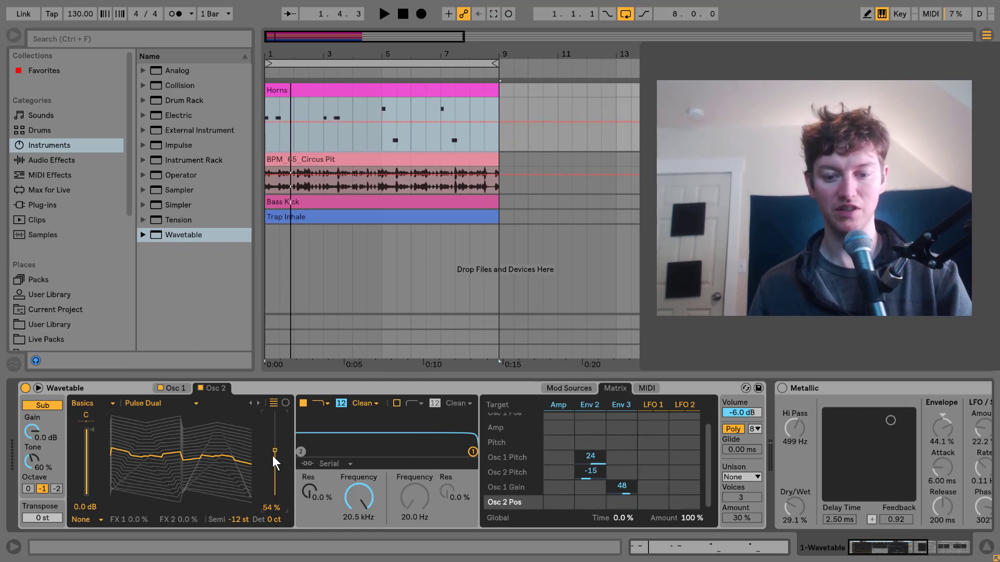
drag(273, 455, 273, 460)
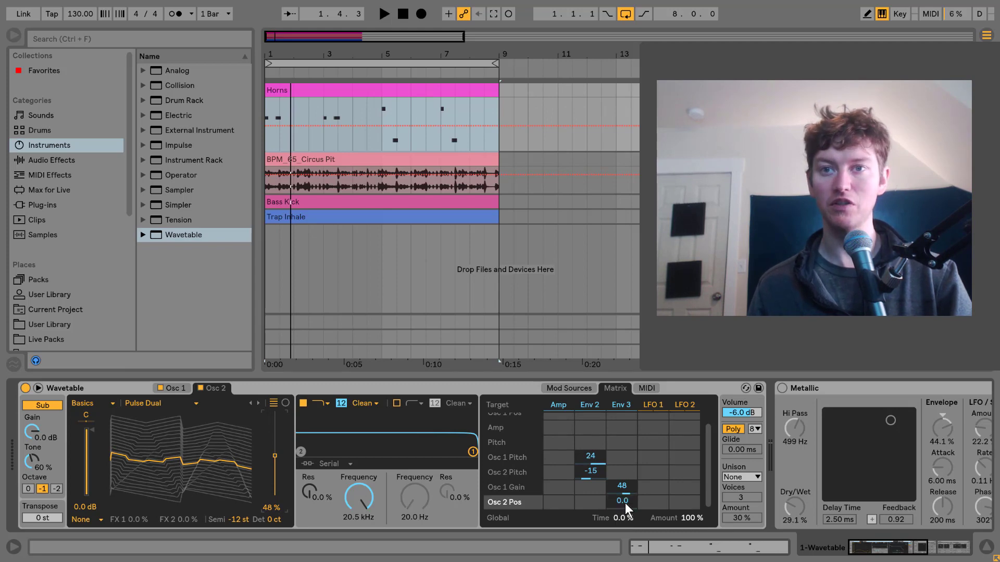
drag(625, 500, 625, 449)
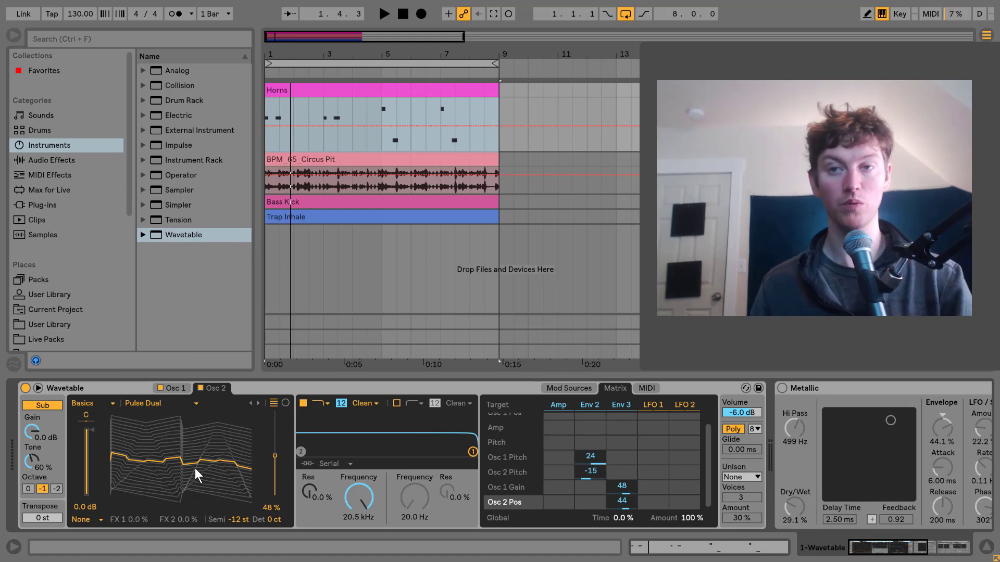
- Route Env 3 to Sub Tone and trim its amount to 75
click(35, 461)
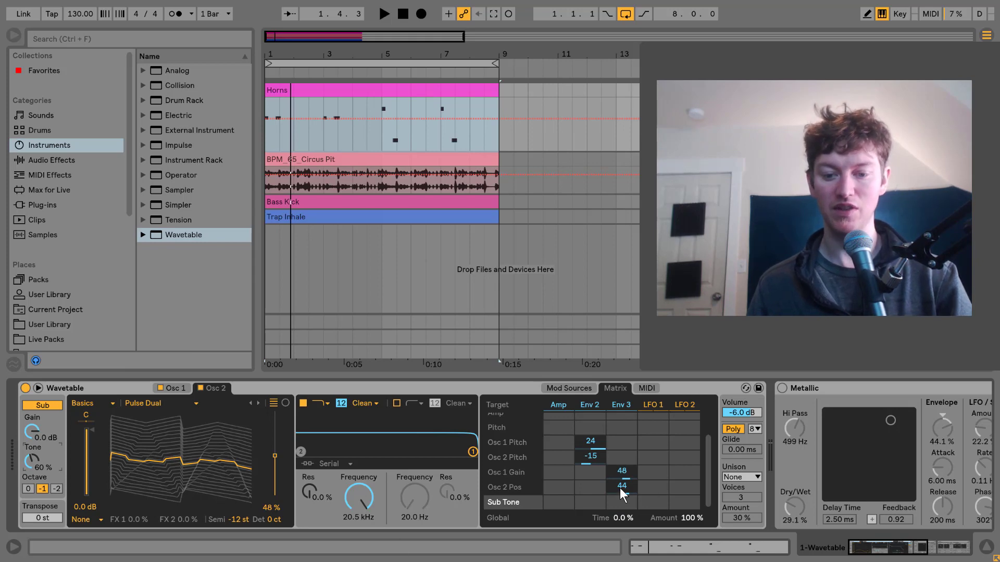
drag(622, 500, 622, 469)
click(578, 387)
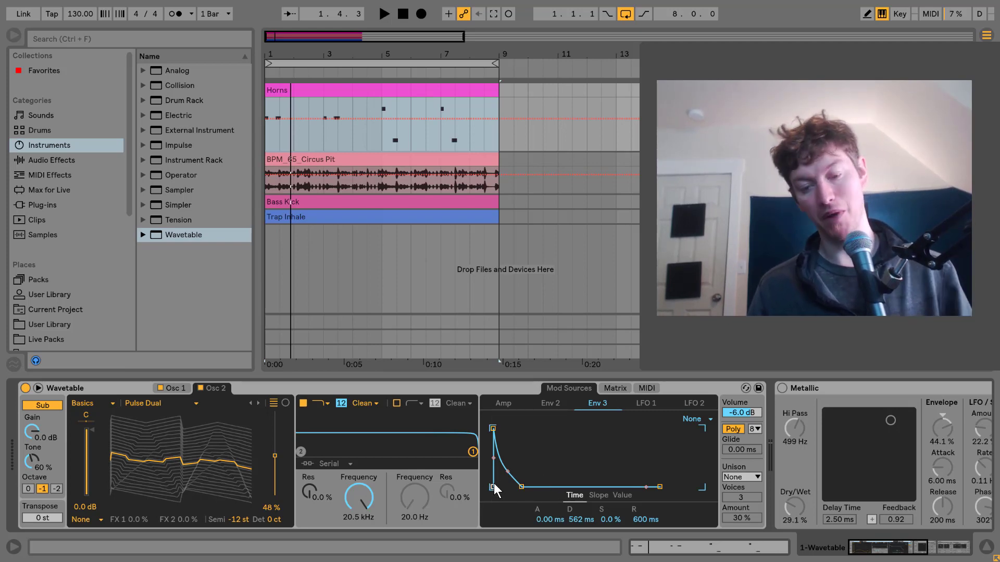
click(607, 388)
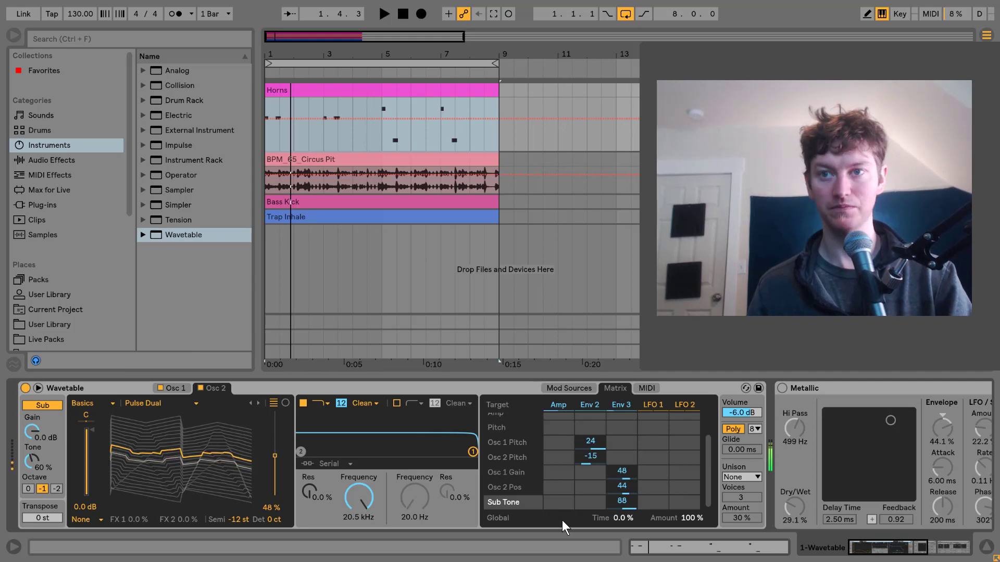
drag(623, 501, 623, 514)
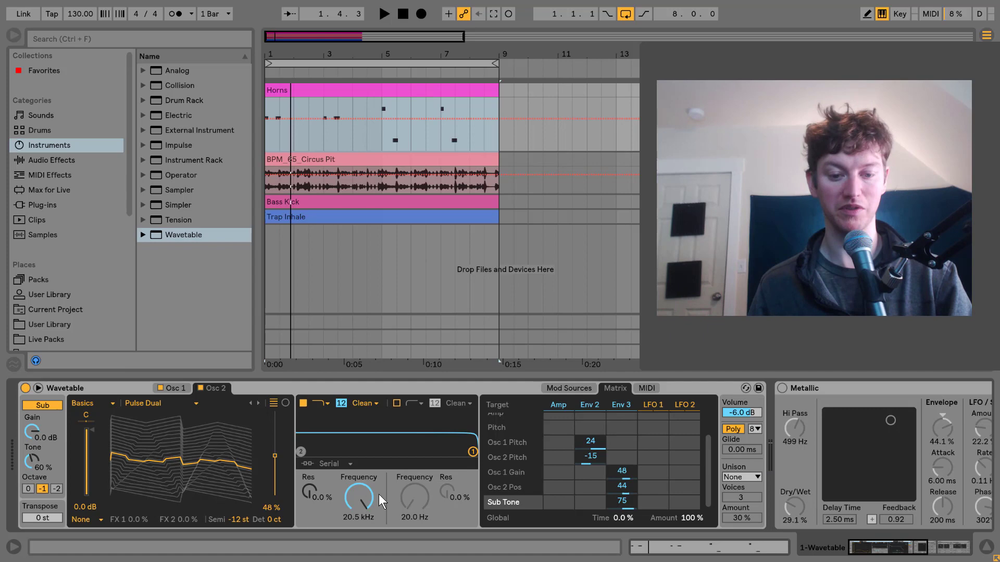
- Make Filter 1 a highpass with a low cutoff and boosted resonance
drag(426, 501, 427, 500)
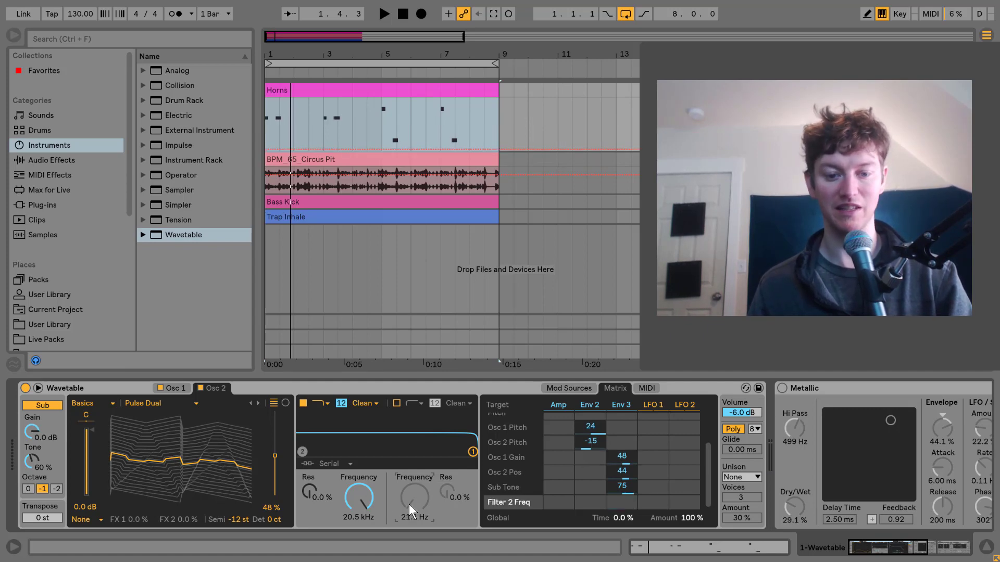
drag(302, 451, 346, 444)
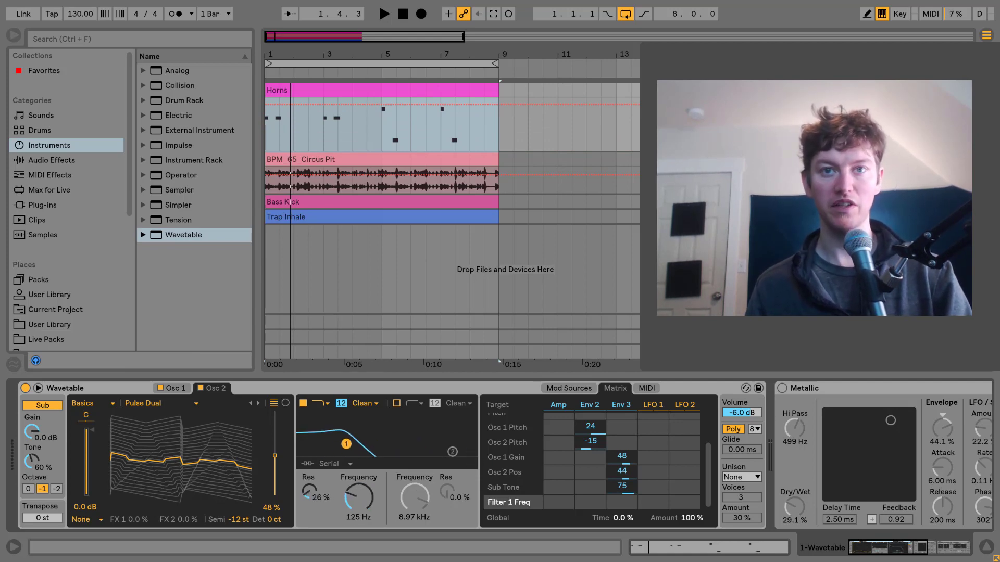
click(321, 403)
click(321, 424)
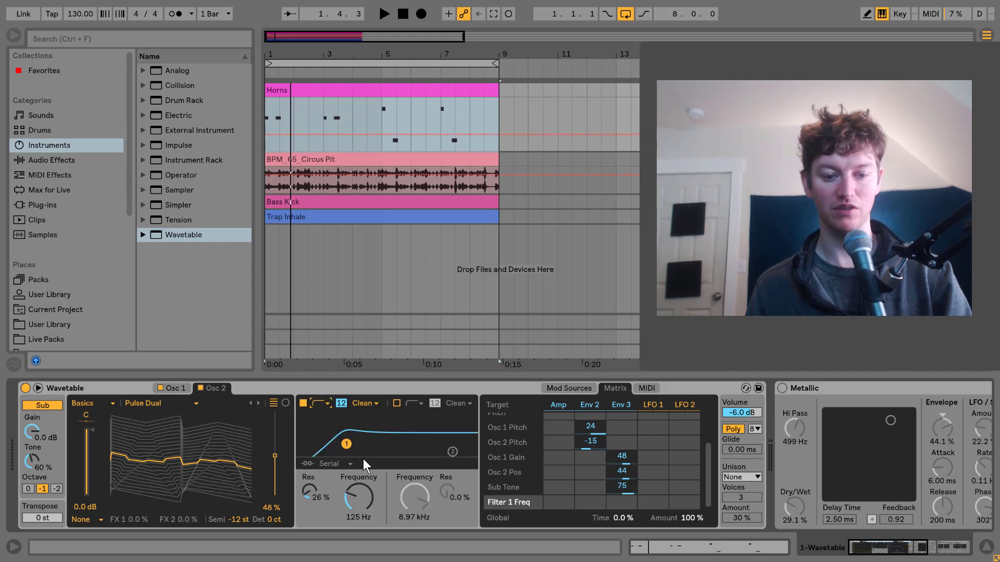
drag(346, 444, 344, 446)
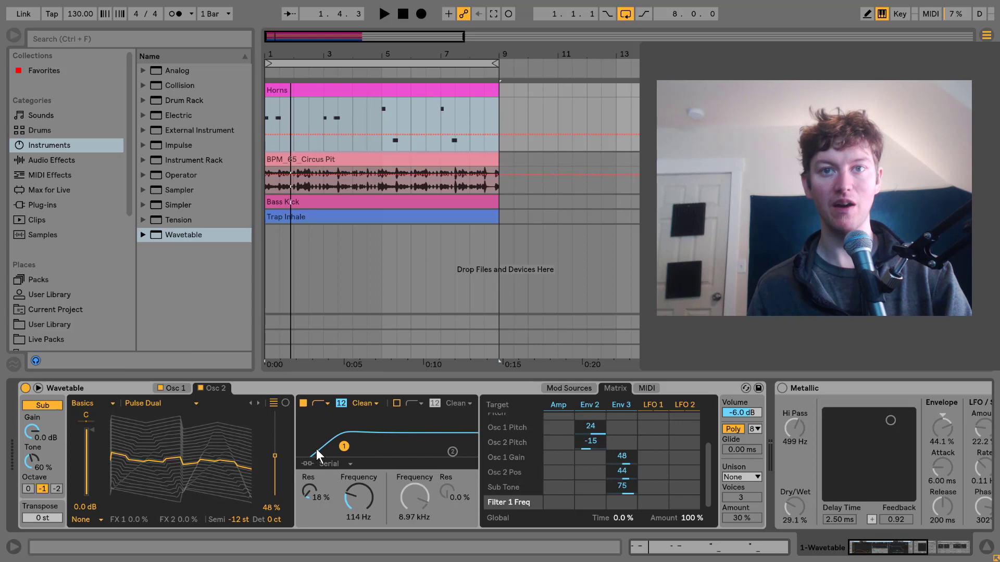
drag(344, 446, 335, 440)
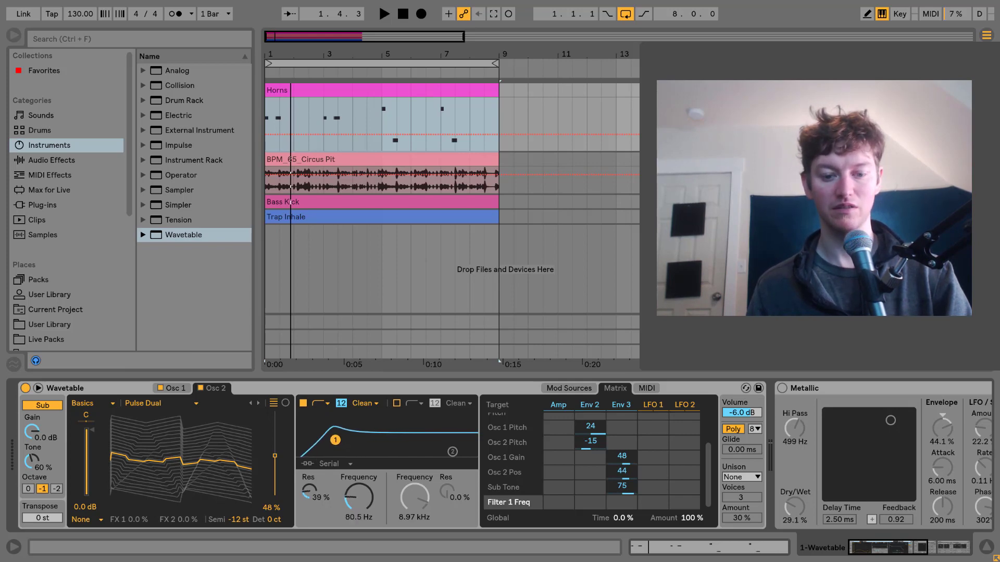
- Enable Filter 2 as a band-pass and lower its frequency to about 3.33 kHz
click(396, 403)
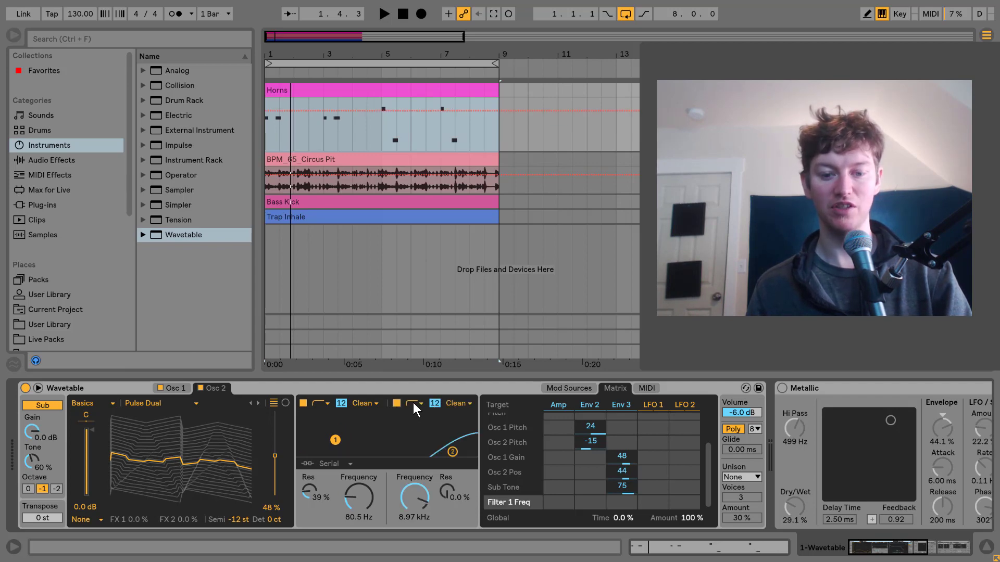
click(414, 403)
click(414, 413)
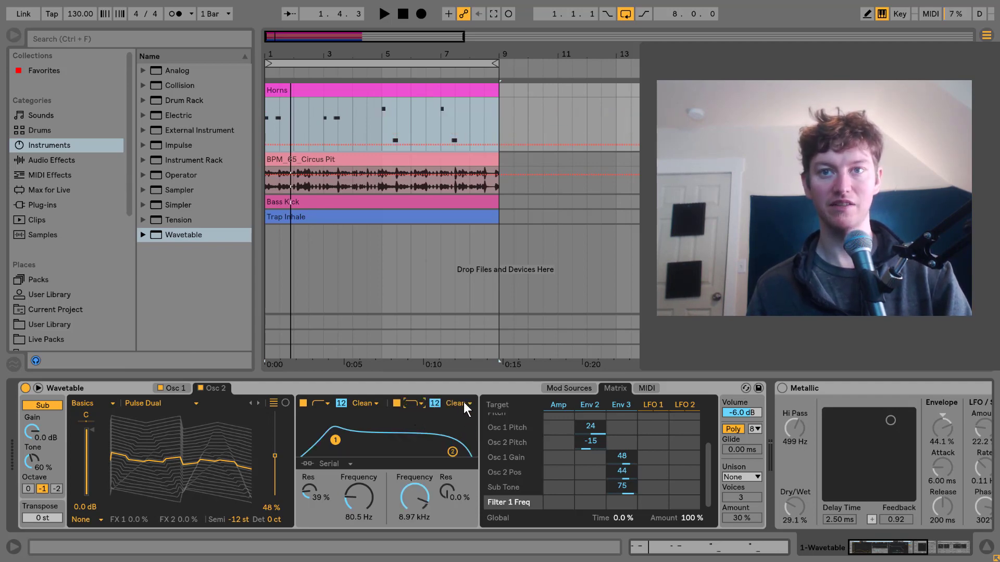
drag(452, 451, 417, 452)
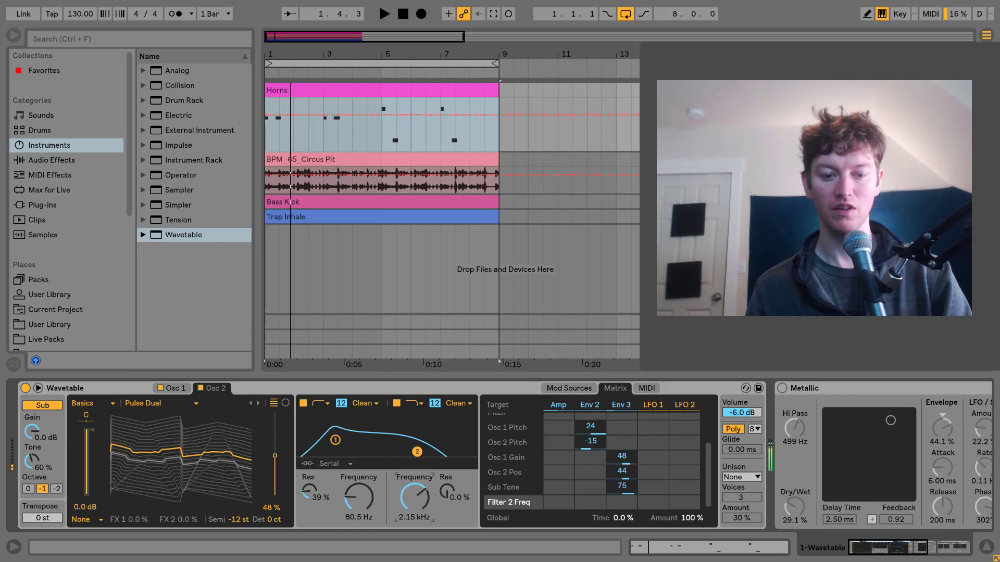
- Switch Filter 1 to the SMP circuit with 13.9 dB drive and lower the volume to -15 dB
click(364, 404)
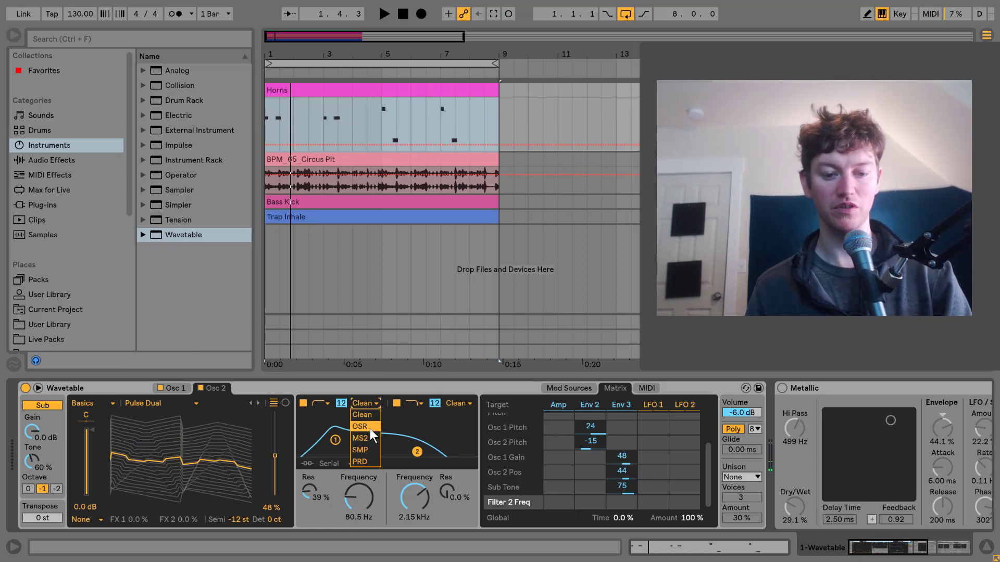
click(373, 449)
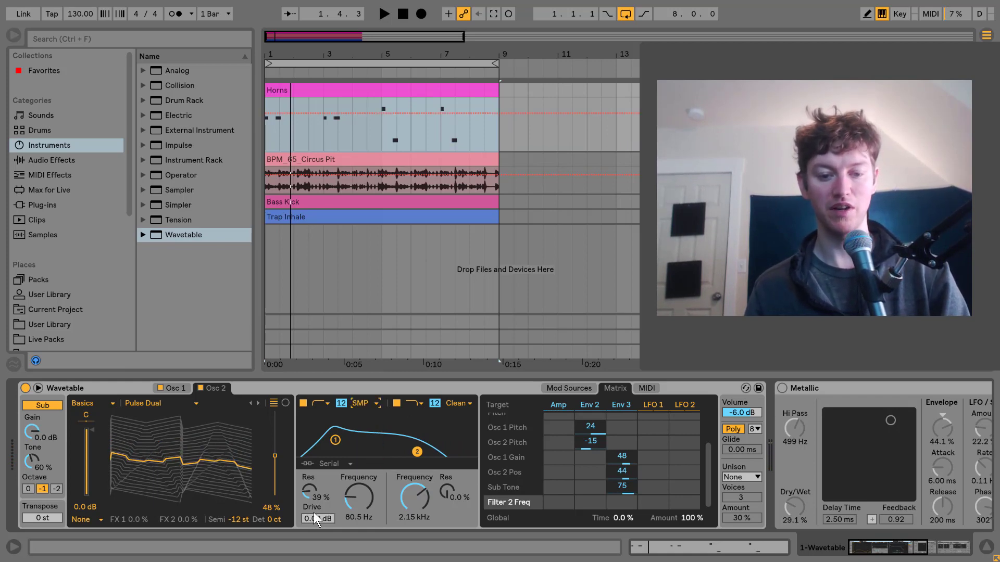
drag(318, 519, 319, 490)
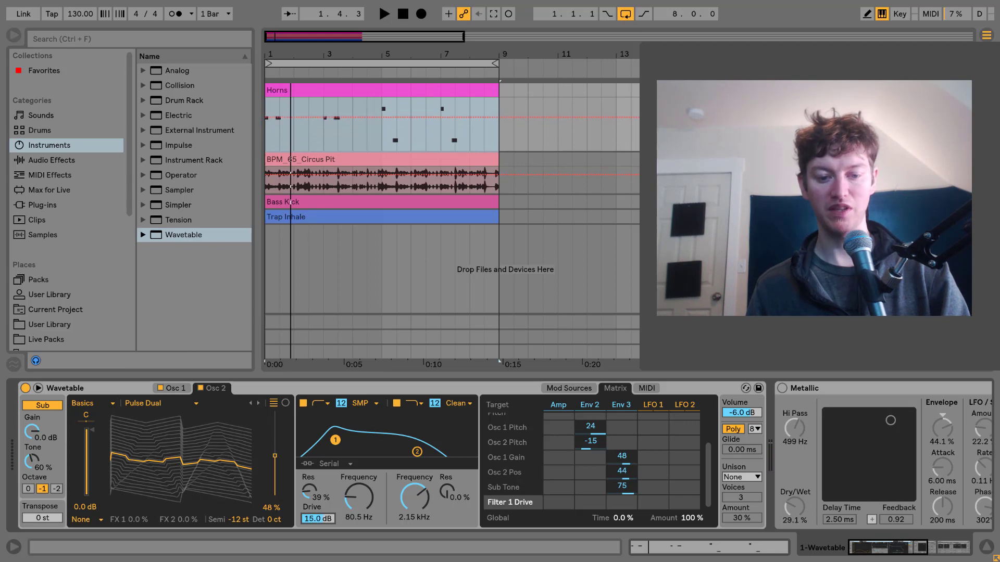
mouse_move(739, 410)
mouse_down()
mouse_move(740, 438)
mouse_move(740, 427)
mouse_up()
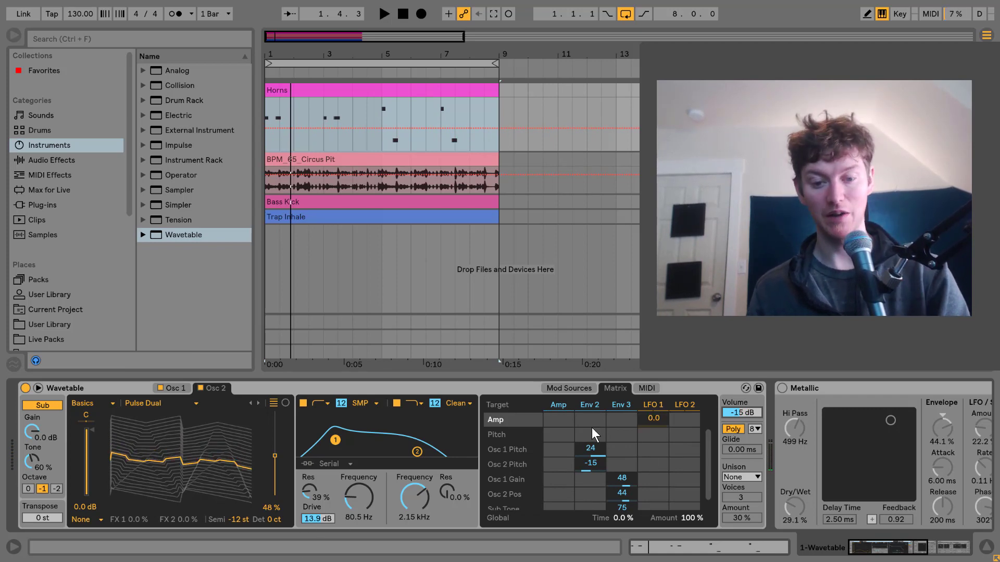
- Set Filter 2 to 1.22 kHz with 23% resonance and route Env 3 to its frequency at 75
click(418, 505)
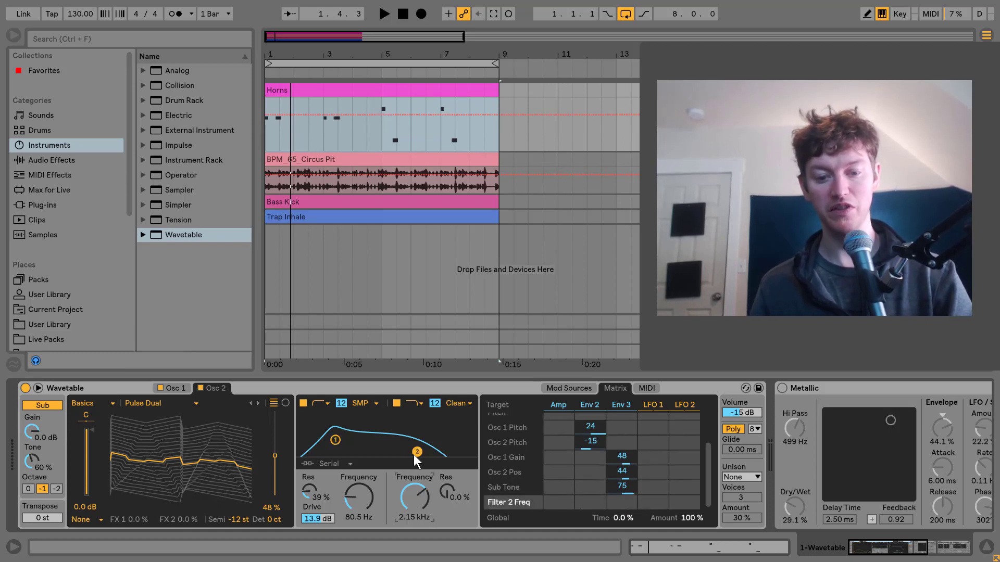
drag(416, 452, 417, 443)
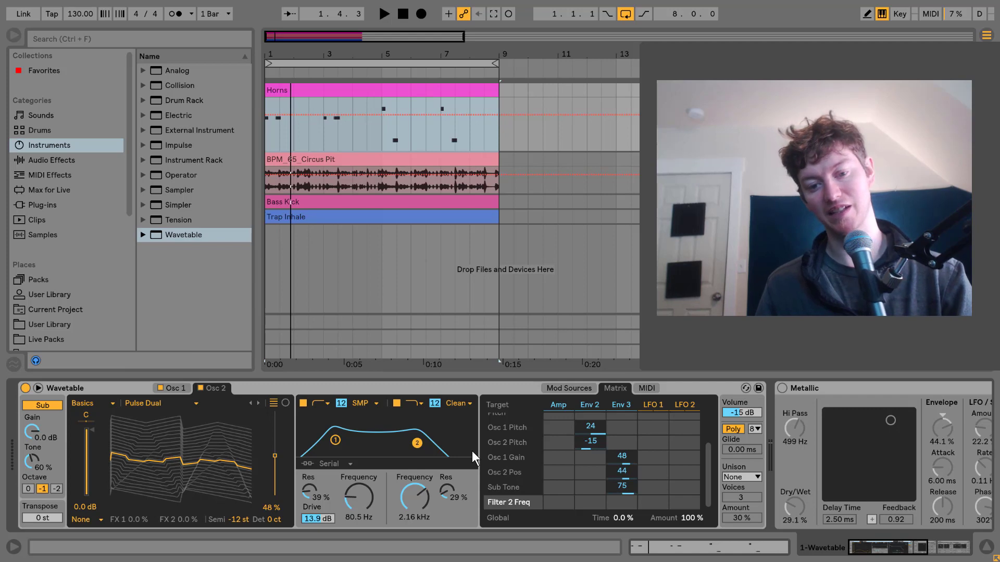
mouse_move(413, 444)
mouse_down()
mouse_move(471, 438)
mouse_move(402, 444)
mouse_up()
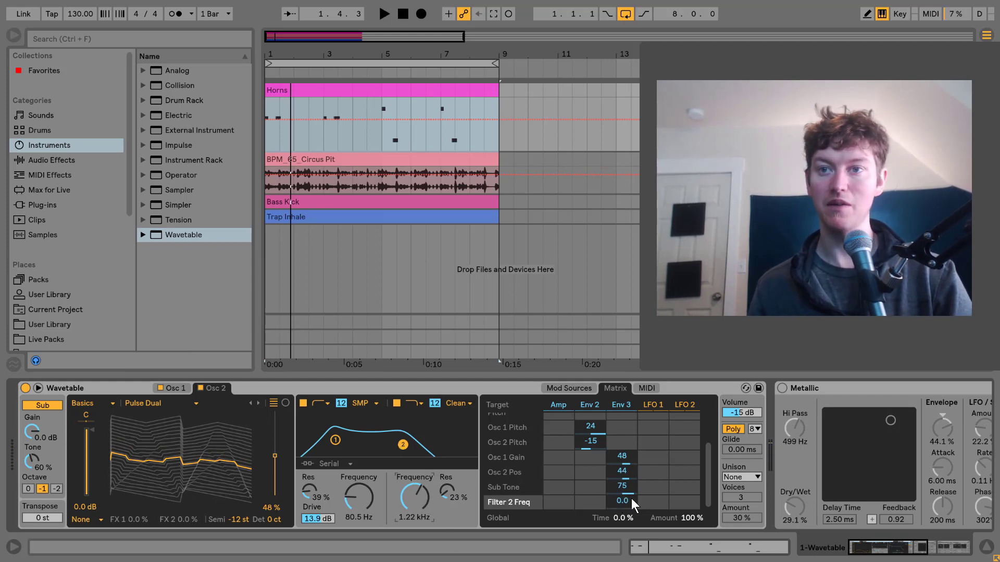
drag(626, 498, 627, 469)
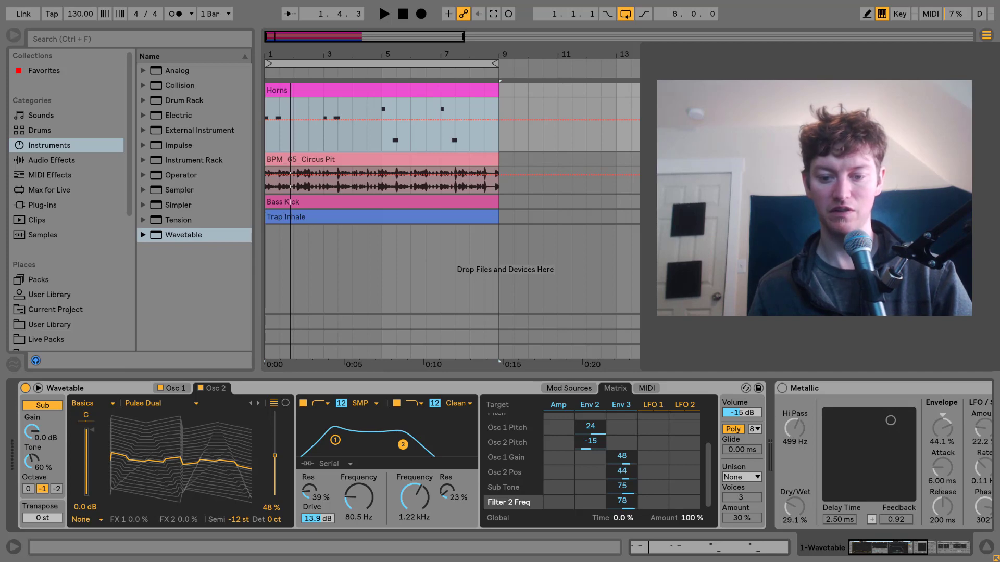
drag(621, 500, 622, 502)
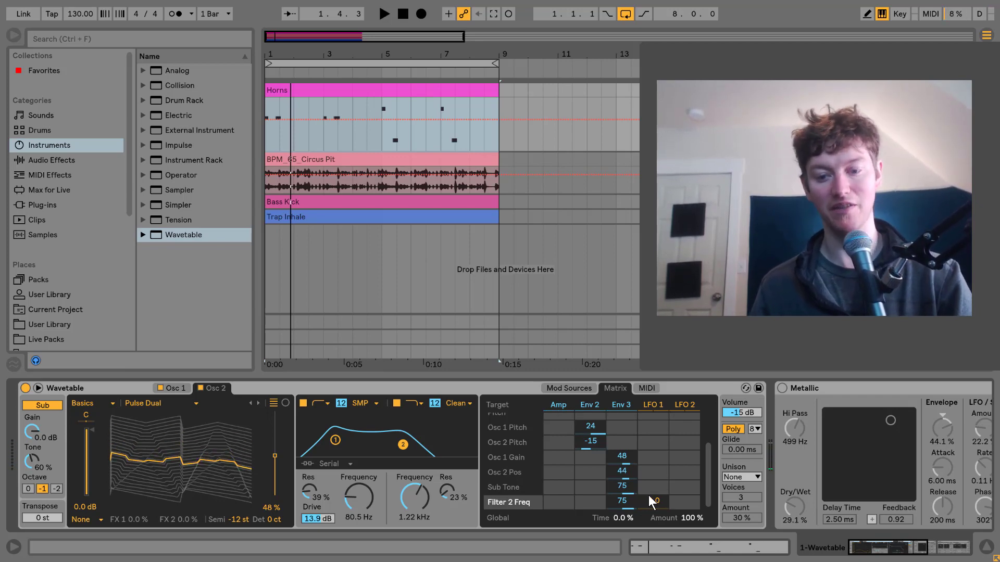
scroll(707, 469, up, 3)
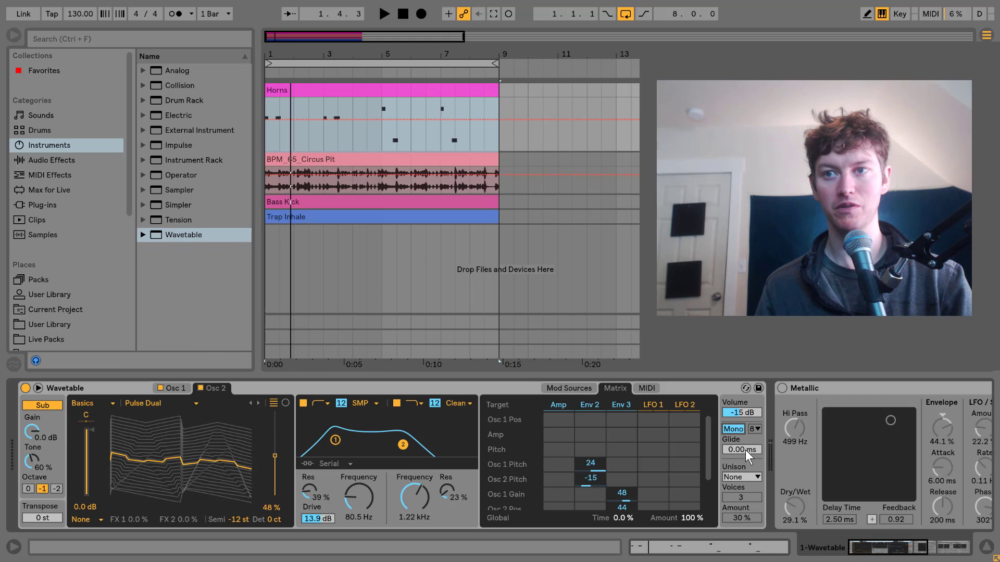
- Add 172 ms glide, set unison to Random Note with 6 voices, and audition the patch
drag(745, 450, 745, 417)
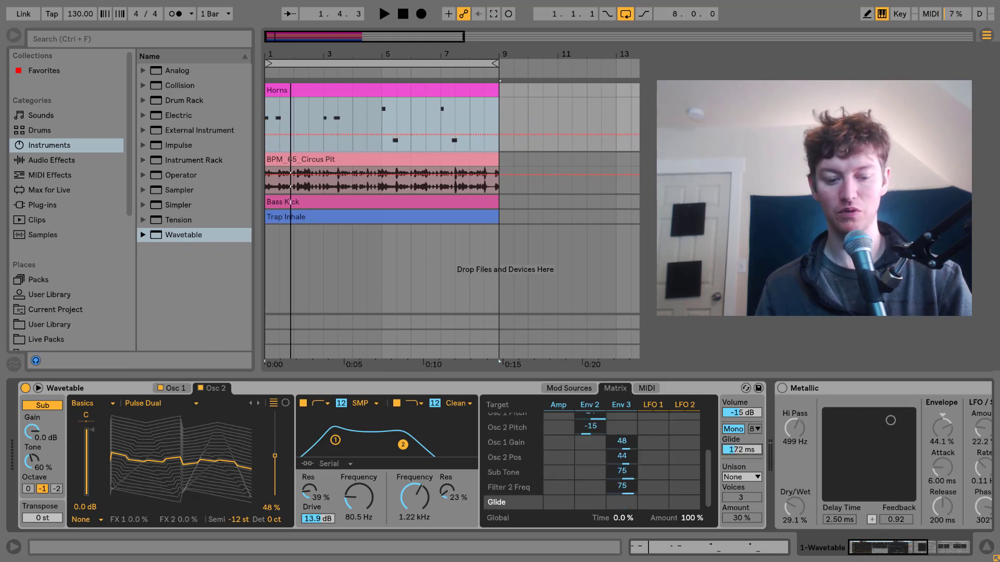
click(750, 478)
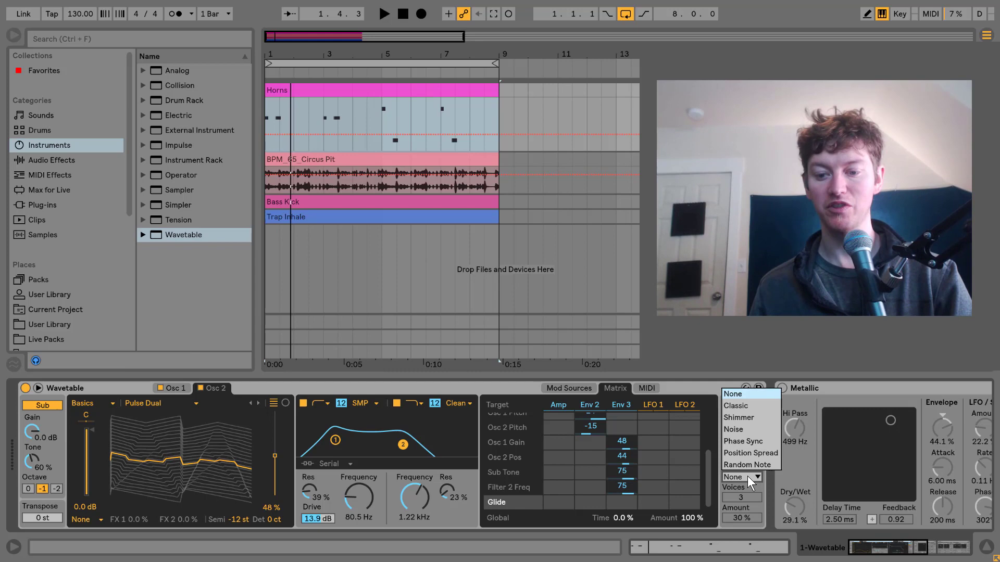
click(749, 465)
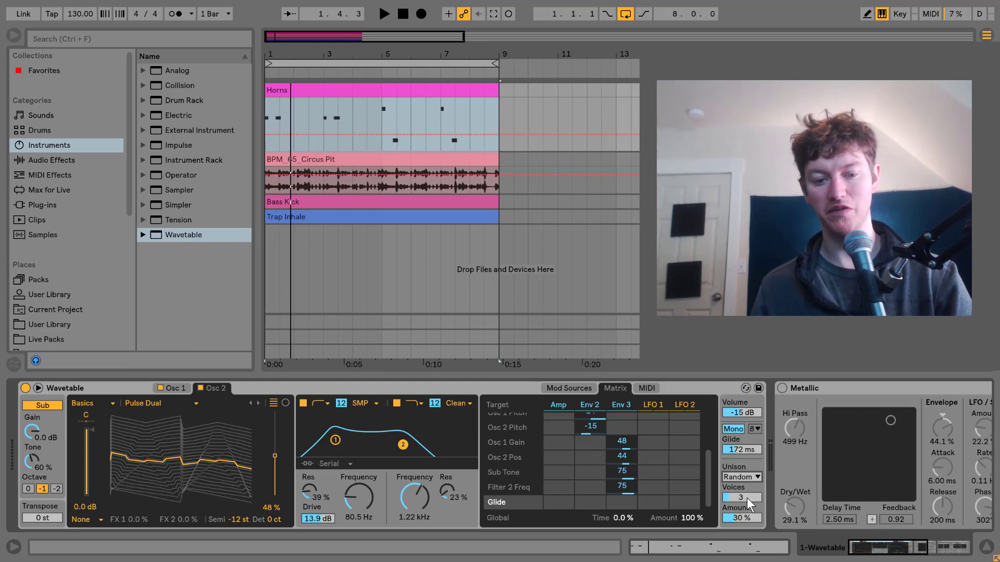
drag(748, 500, 748, 482)
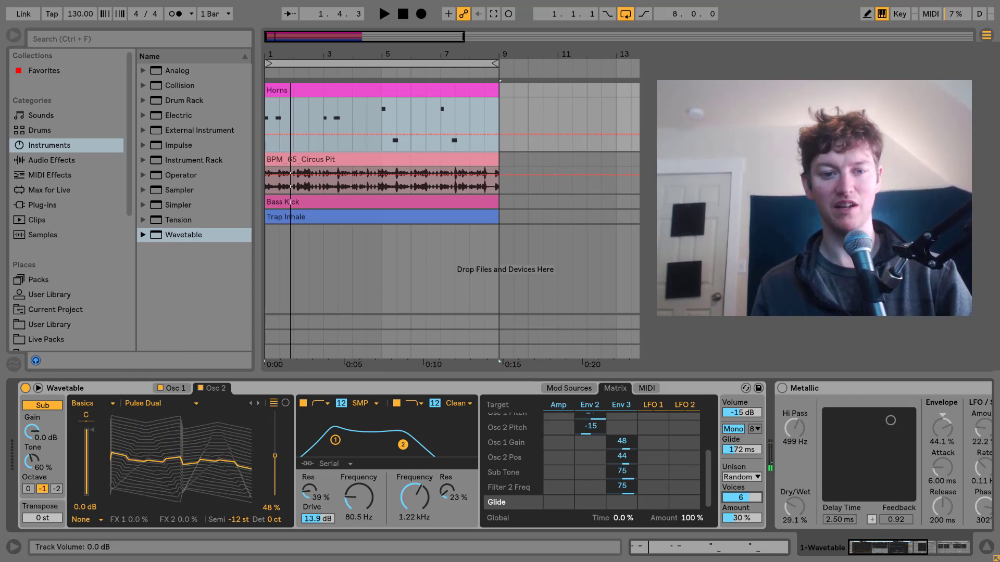
key(space)
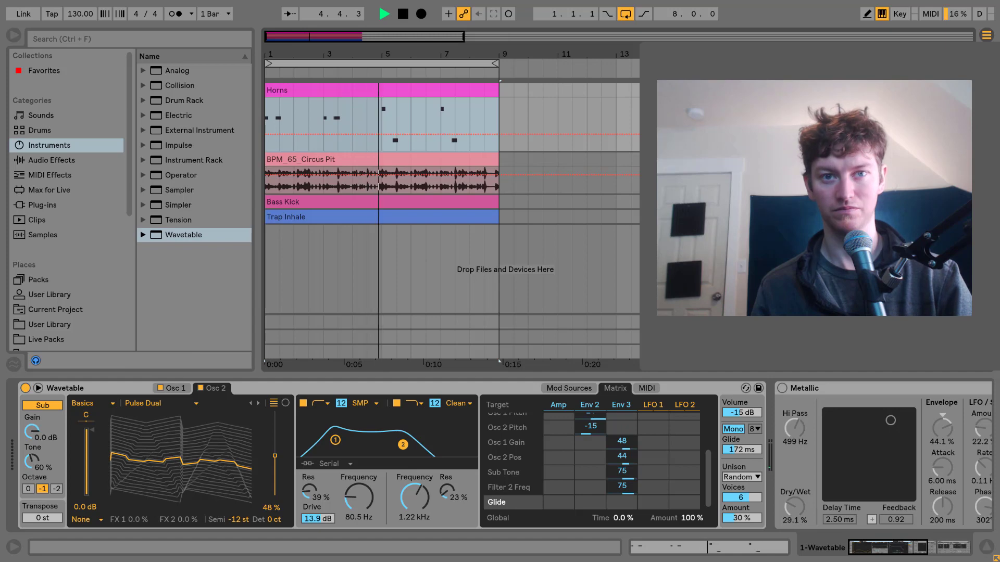
key(space)
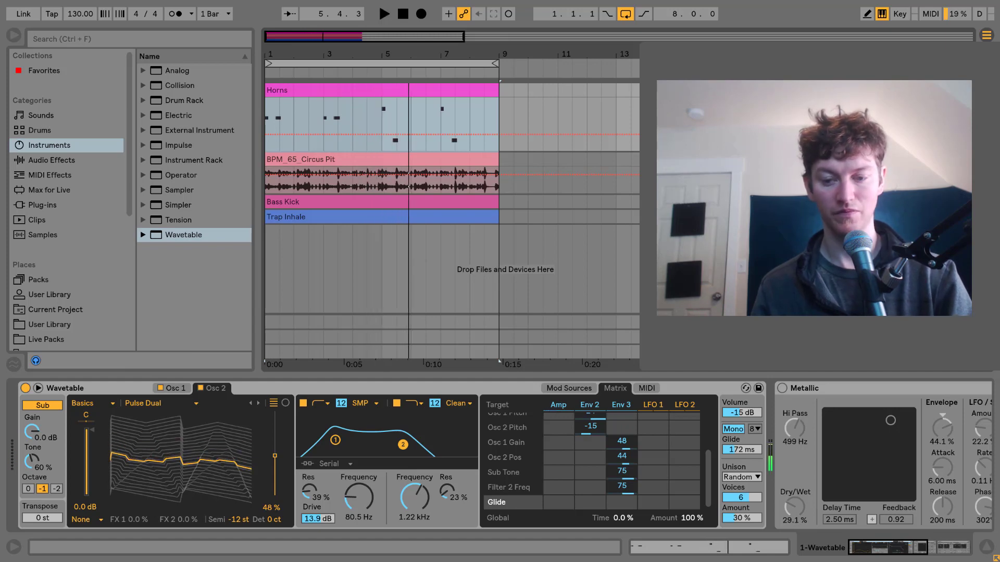
- Switch on the Metallic flanger and play the patch to hear it
click(898, 547)
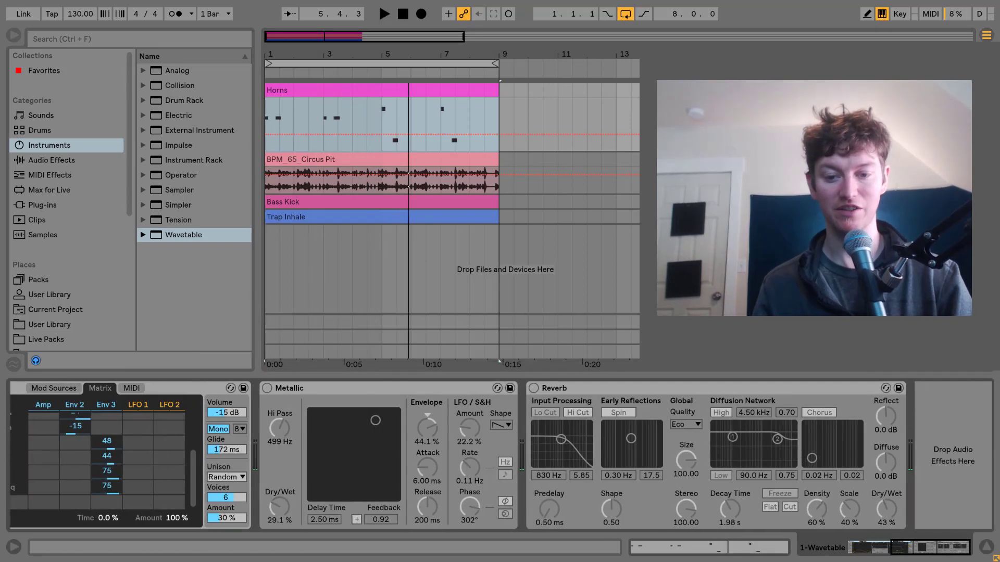
click(268, 389)
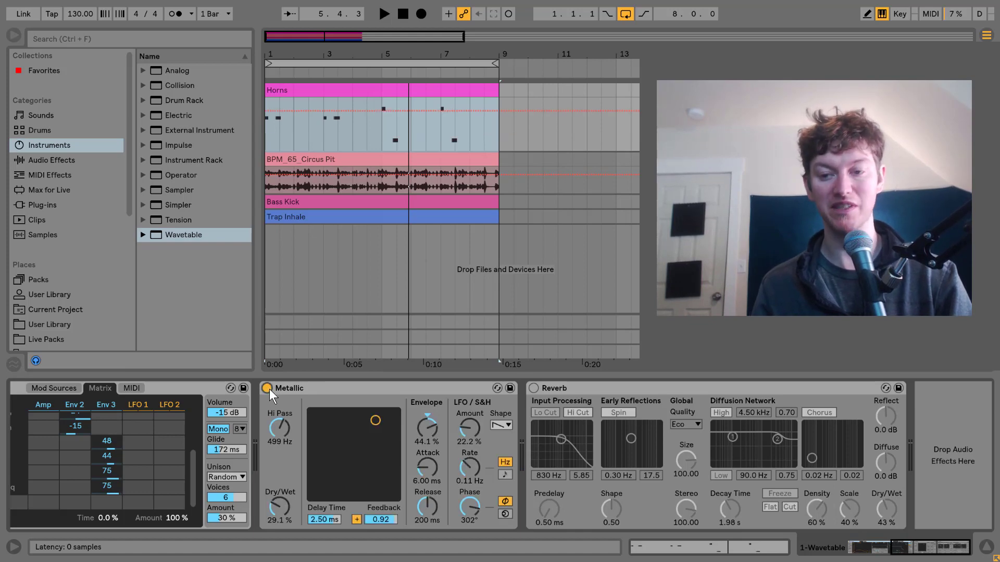
key(space)
key(space)
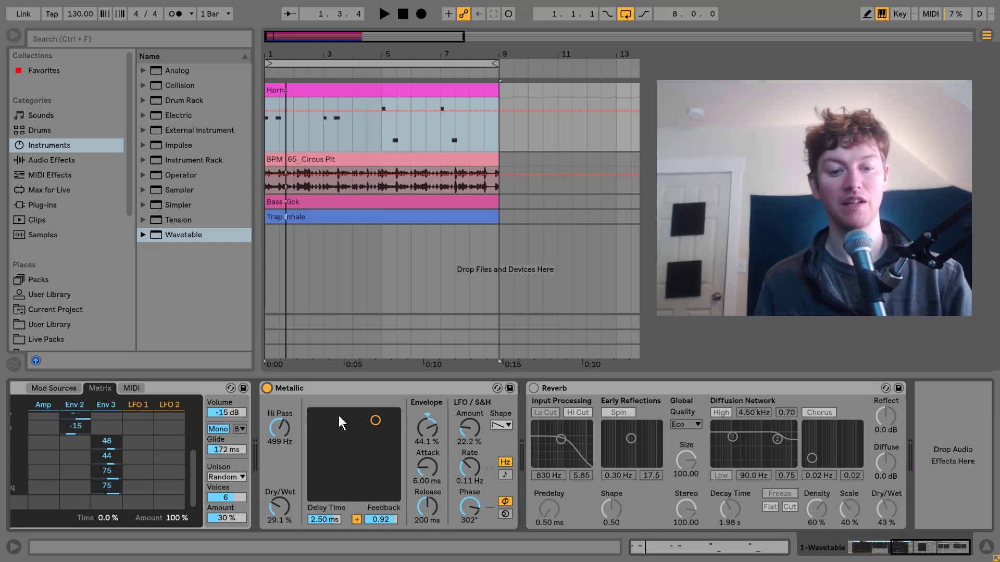
- Switch on the Reverb device and audition the patch through it
click(534, 389)
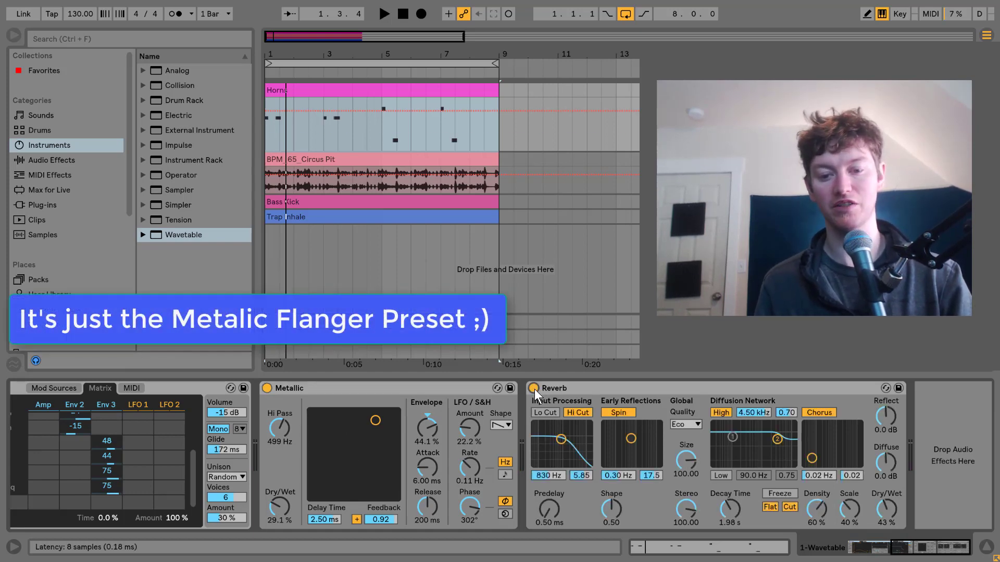
key(space)
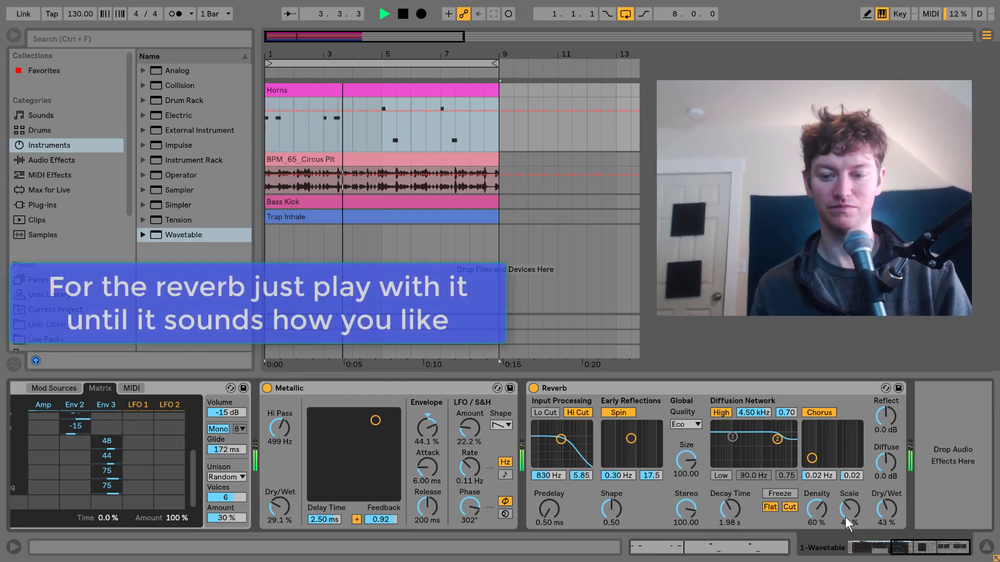
drag(916, 546, 810, 540)
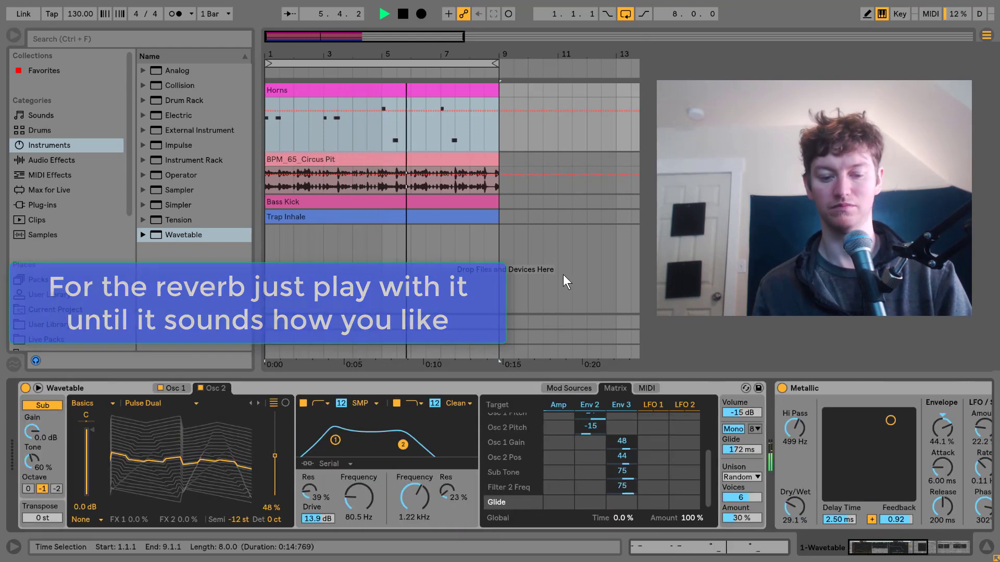
key(space)
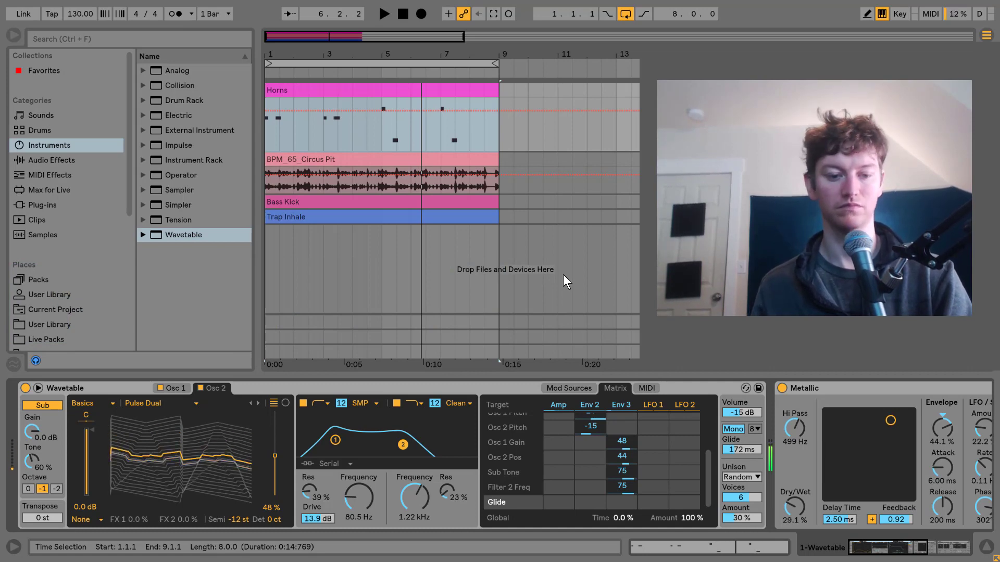
key(space)
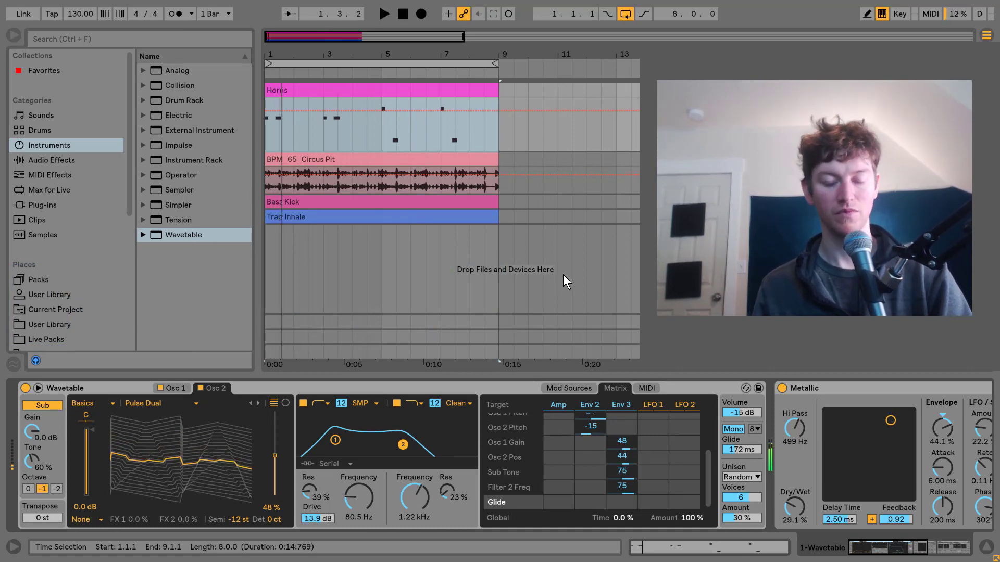
key(space)
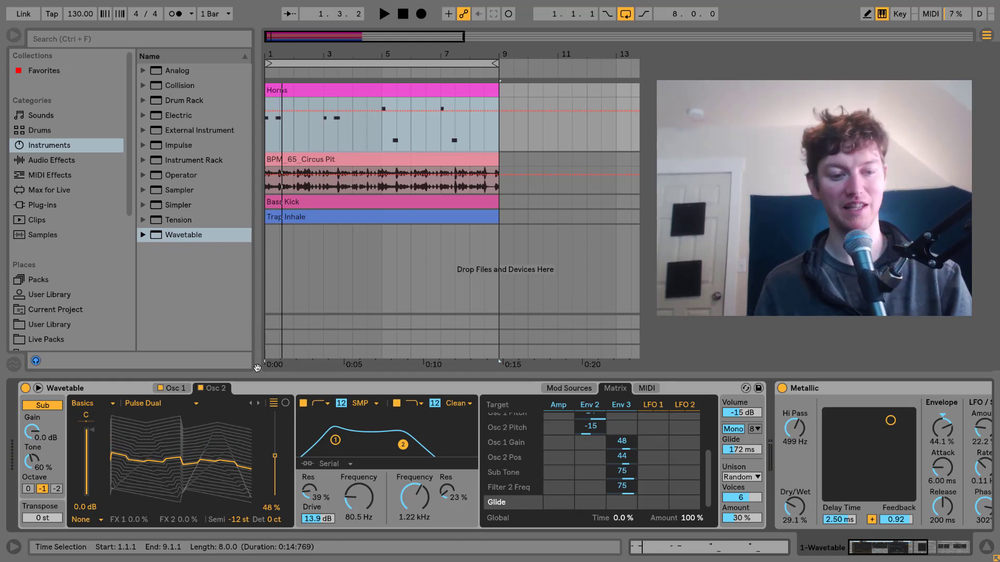
- Group the Wavetable, Metallic and Reverb devices into an Instrument Rack
click(942, 544)
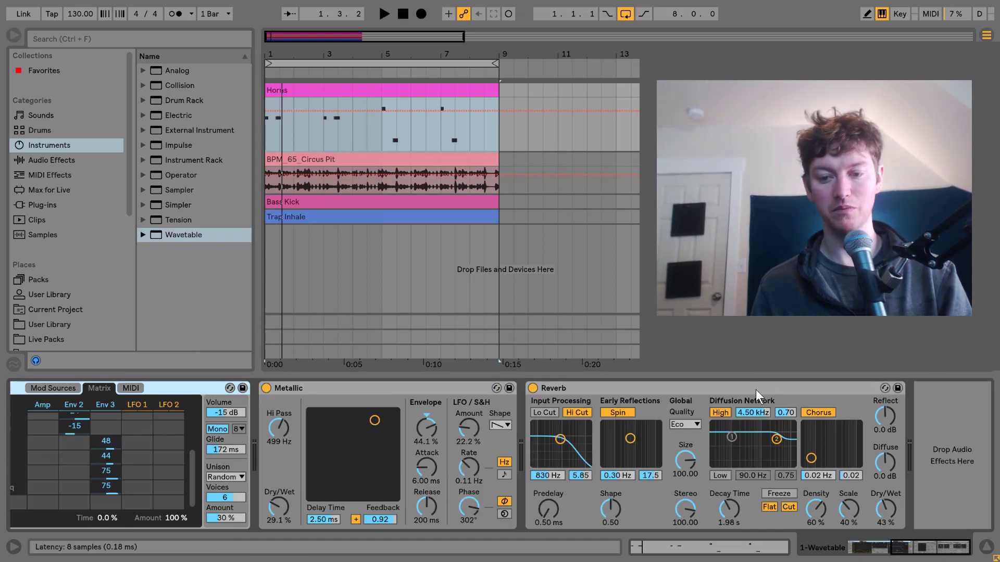
right_click(755, 389)
click(802, 440)
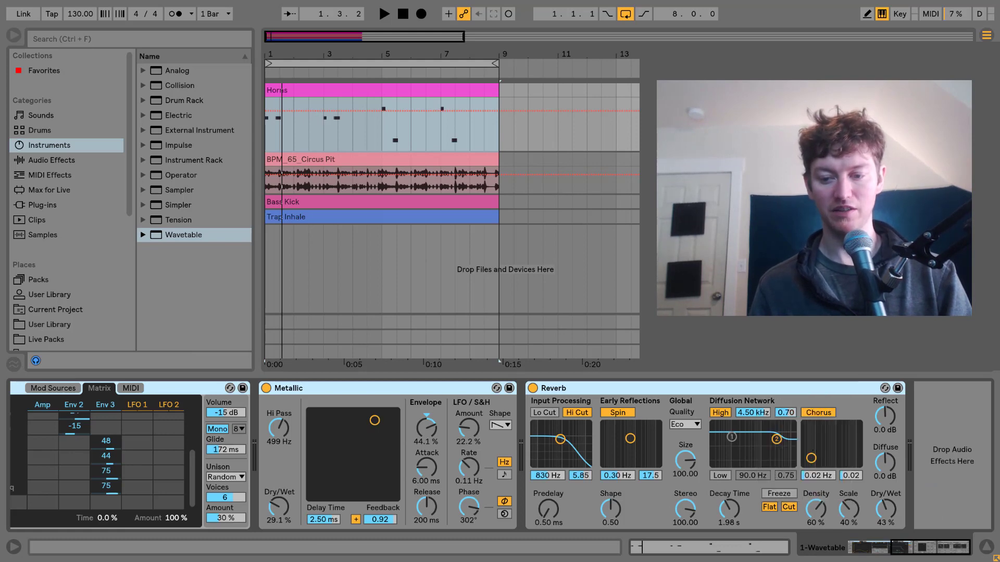
click(26, 403)
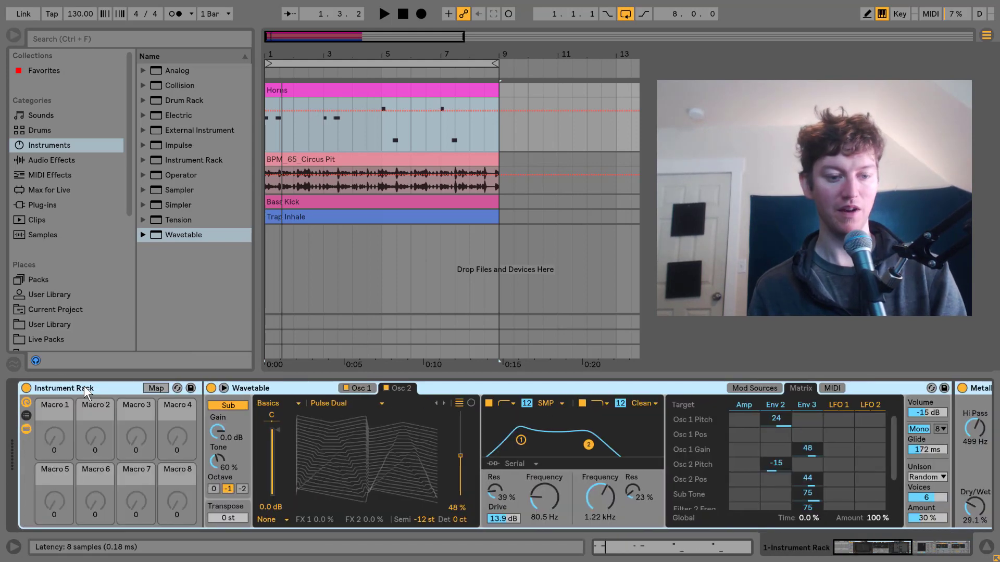
- Rename the rack to 'EPIC BRASSS IN THE FACE' and hide its macro controls
key(ctrl+r)
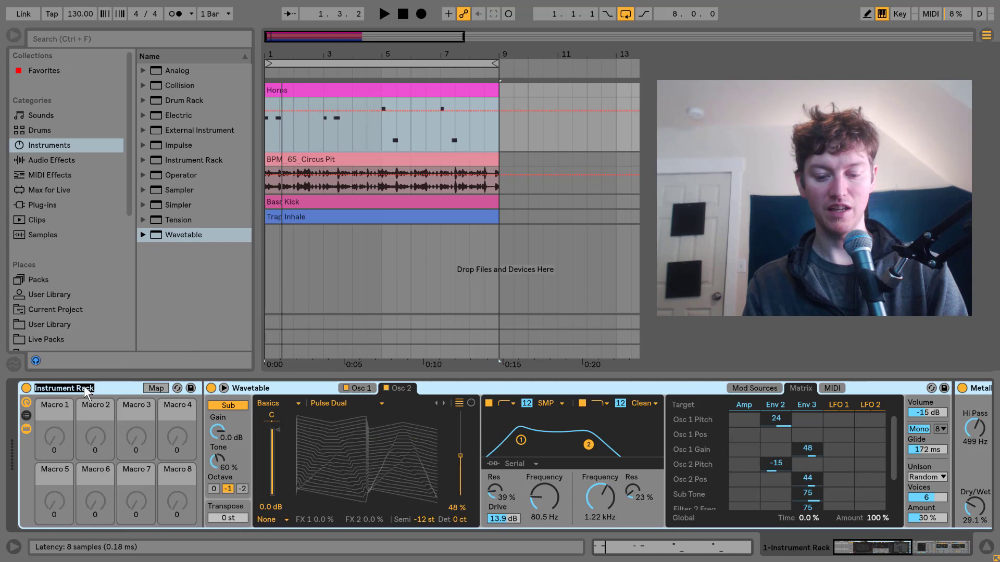
text(EPIC BRA)
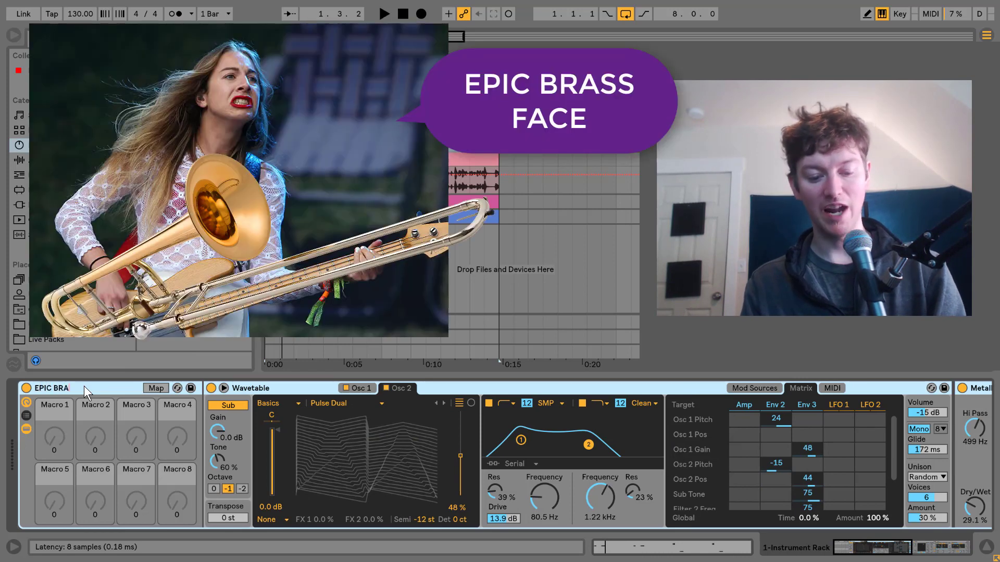
text(SSS IN THE FA)
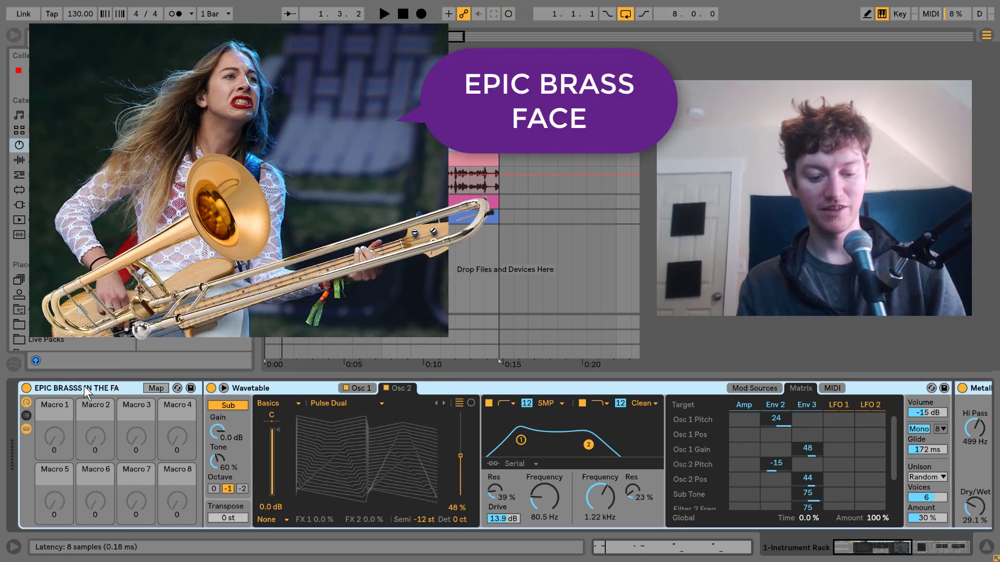
text(CE)
key(Return)
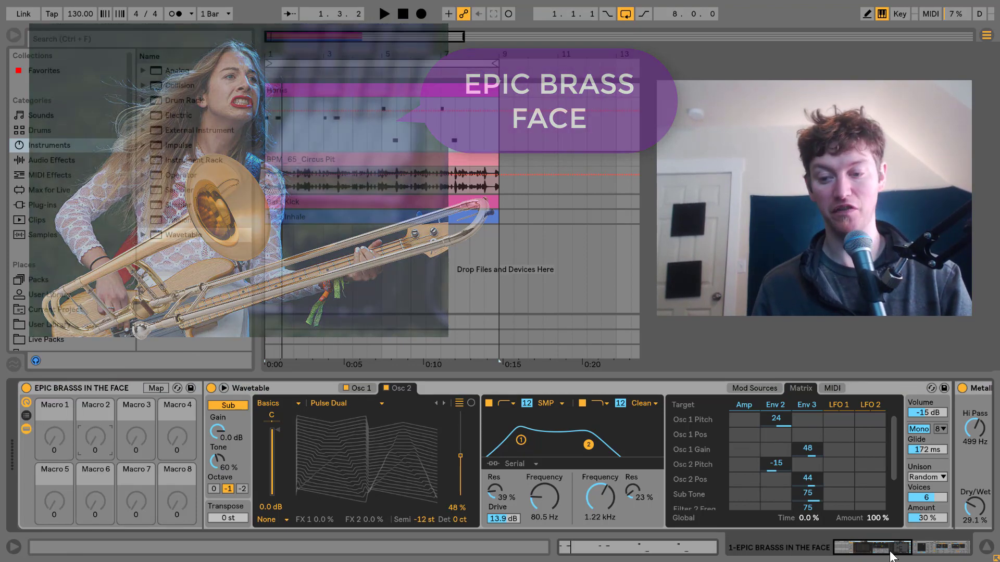
scroll(442, 469, down, 5)
scroll(86, 488, up, 5)
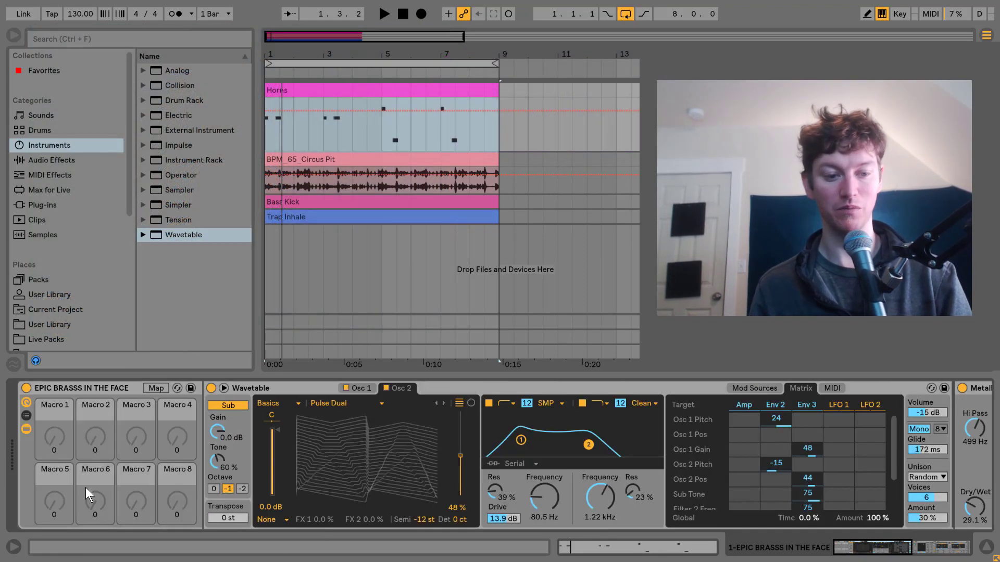
click(25, 403)
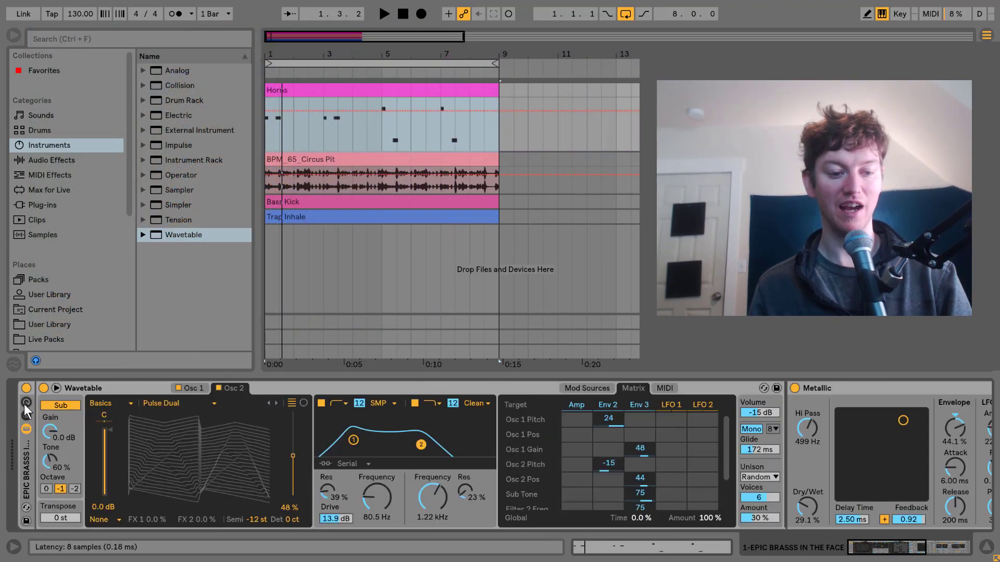
click(23, 470)
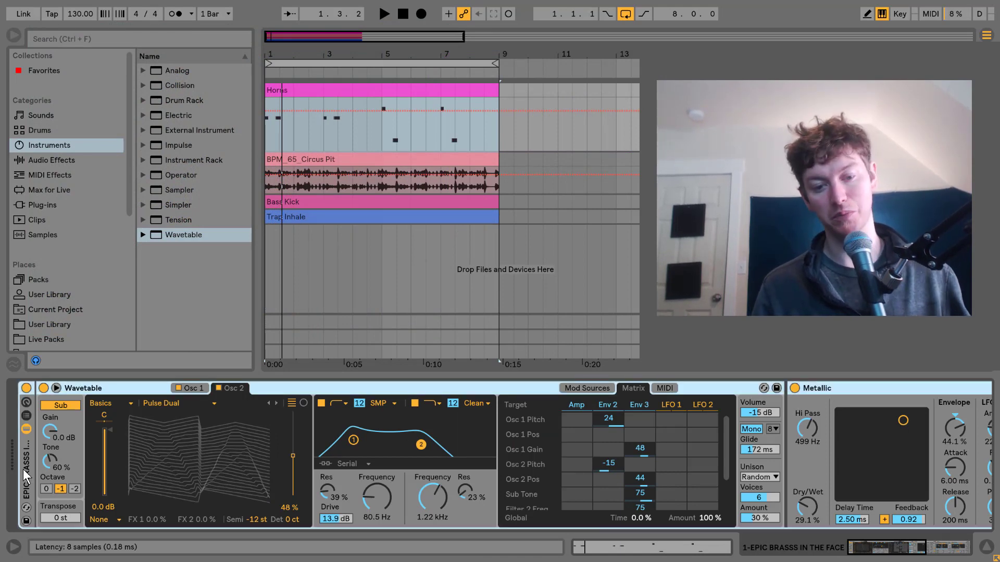